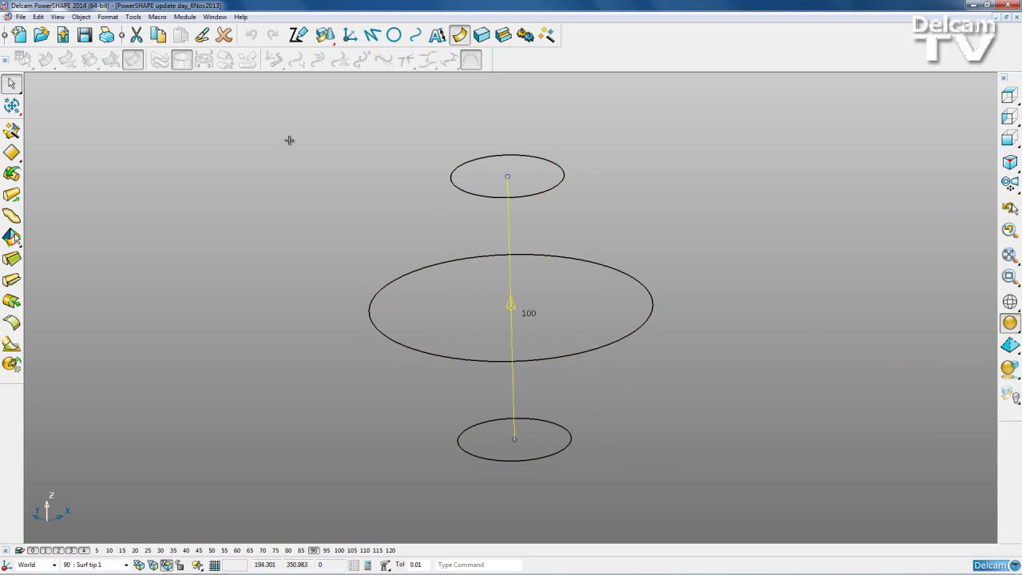
# Step: Create a drive-curve surface from the three circles and the vertical line with Parallel to drive-curve turned on
pyautogui.click(12, 131)
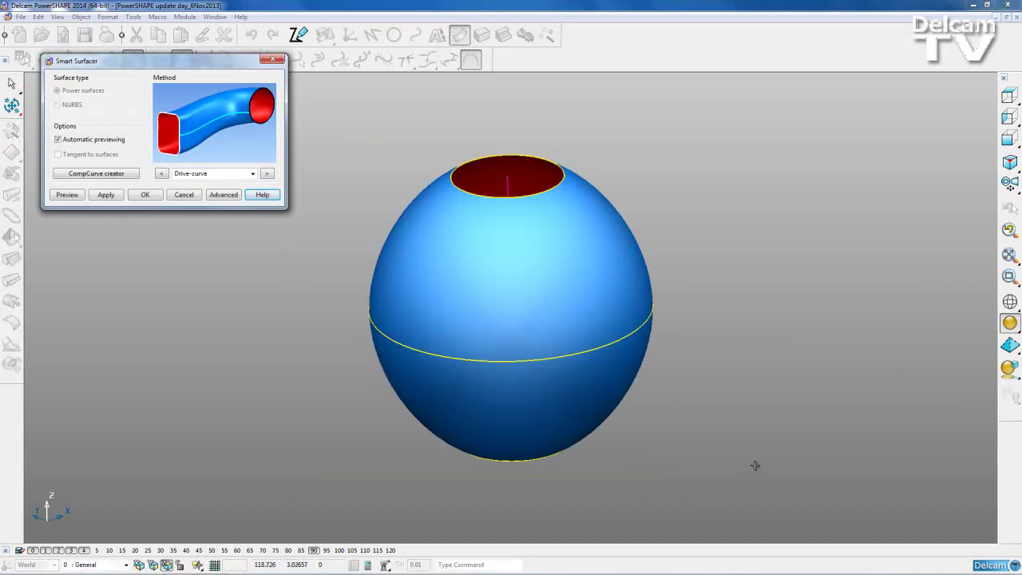
pyautogui.moveTo(753, 450); pyautogui.dragTo(719, 353, button='middle')
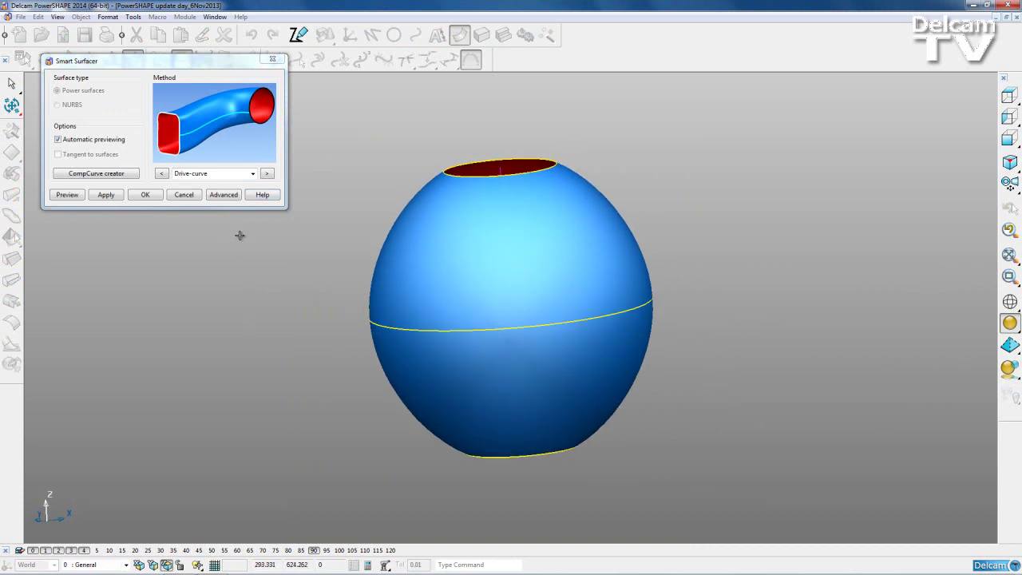
pyautogui.click(225, 195)
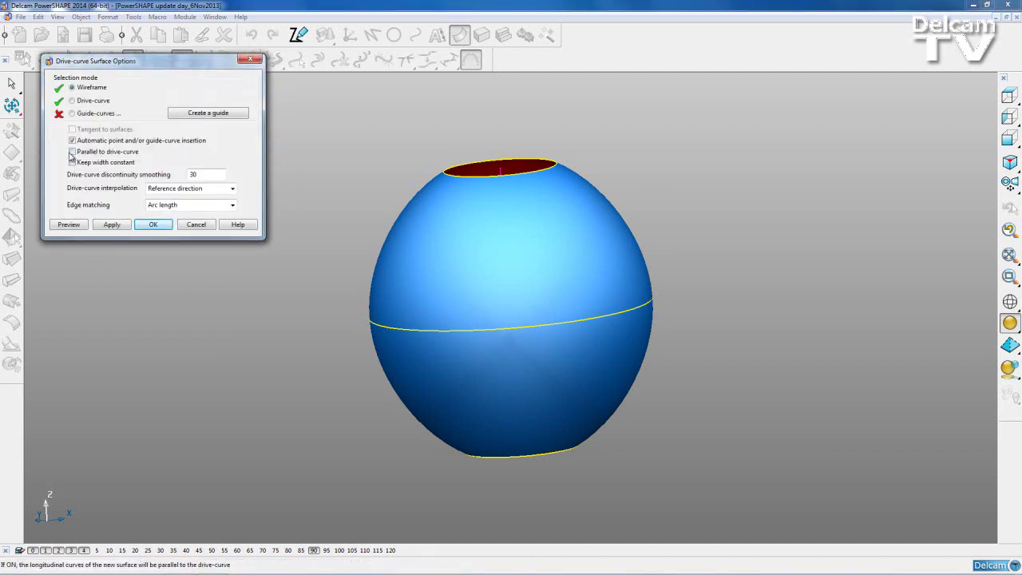
pyautogui.click(72, 151)
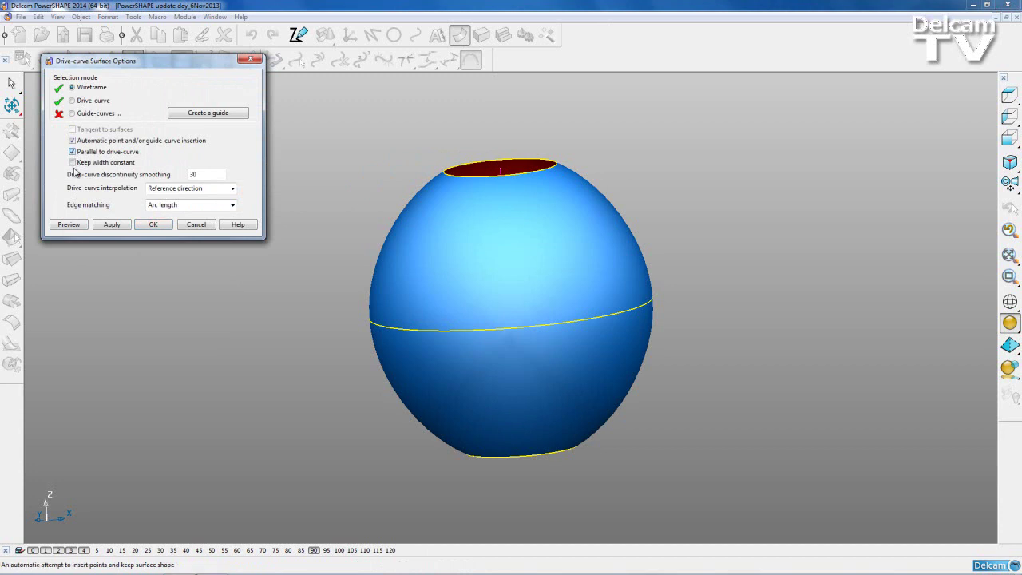
pyautogui.click(99, 227)
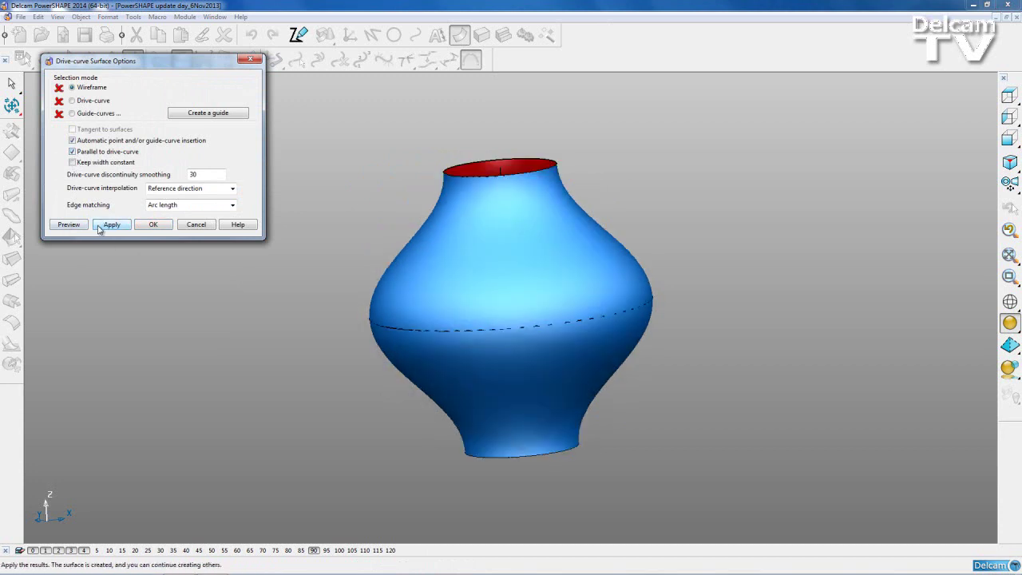
pyautogui.moveTo(694, 433); pyautogui.dragTo(674, 445, button='middle')
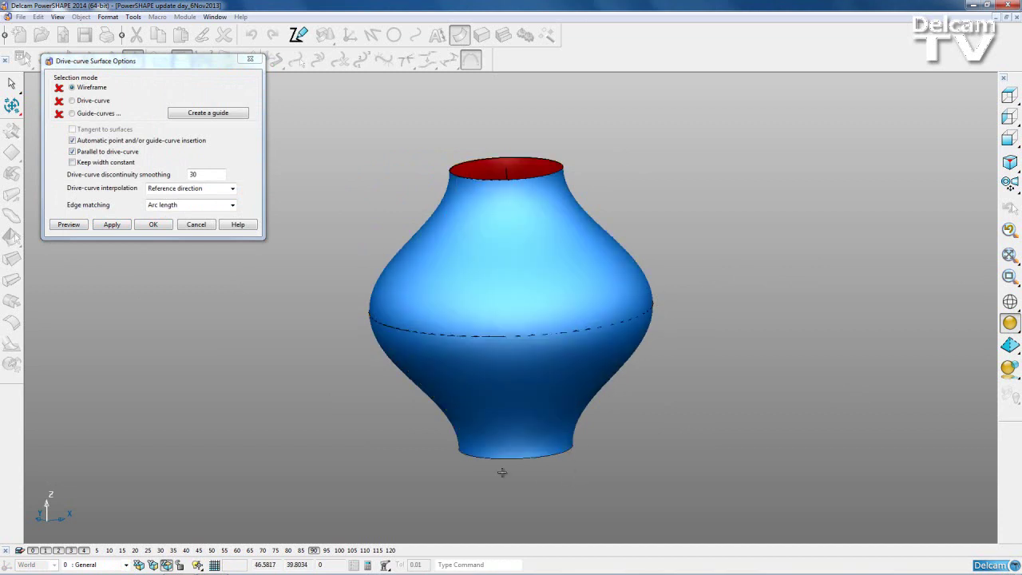
pyautogui.moveTo(344, 402); pyautogui.dragTo(365, 372, button='middle')
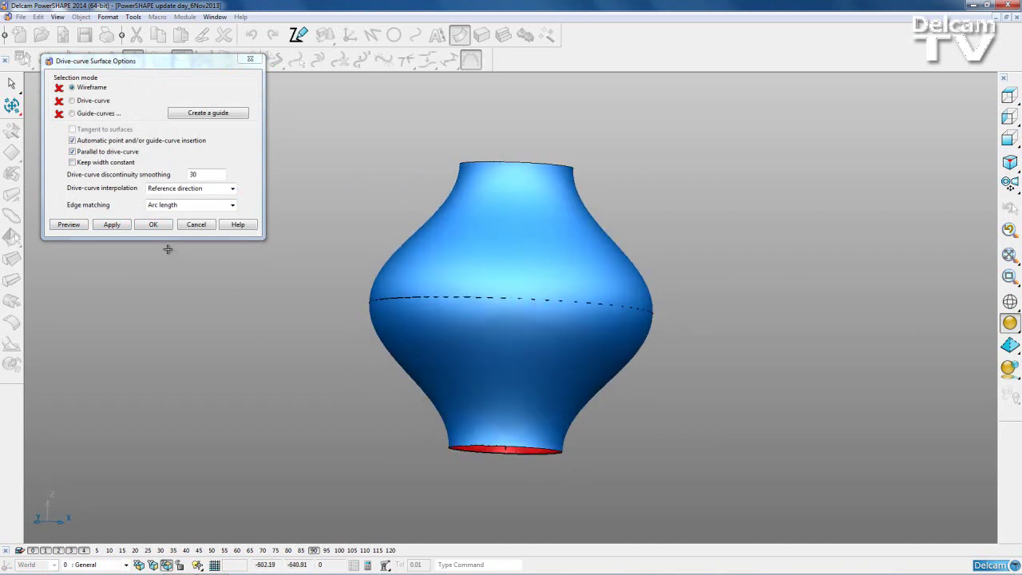
pyautogui.click(153, 224)
pyautogui.click(145, 195)
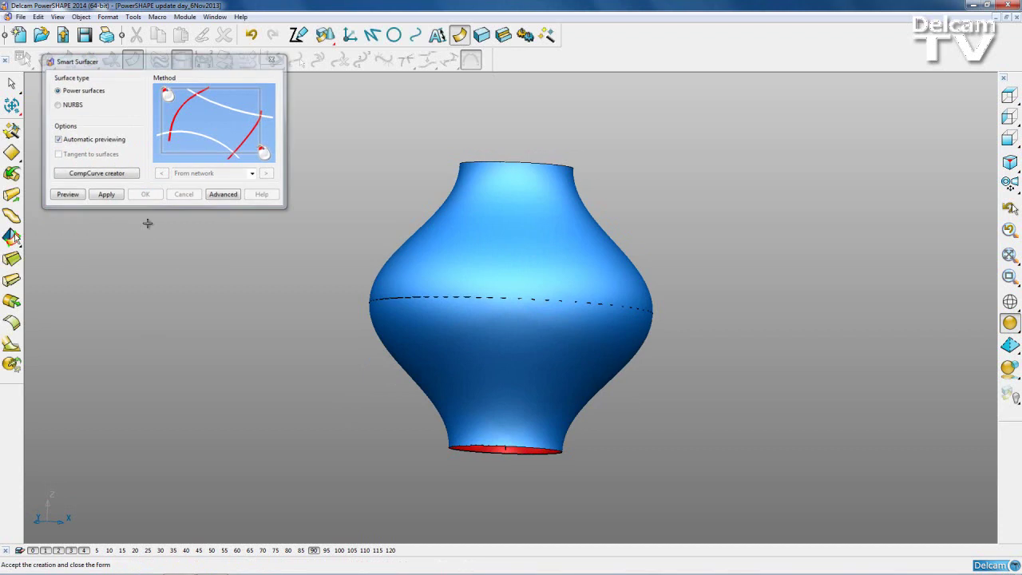
# Step: Delete the bulged surface with its wireframe and display level 95 (Surf tip 2)
pyautogui.moveTo(237, 127); pyautogui.dragTo(675, 487)
pyautogui.press('Delete')
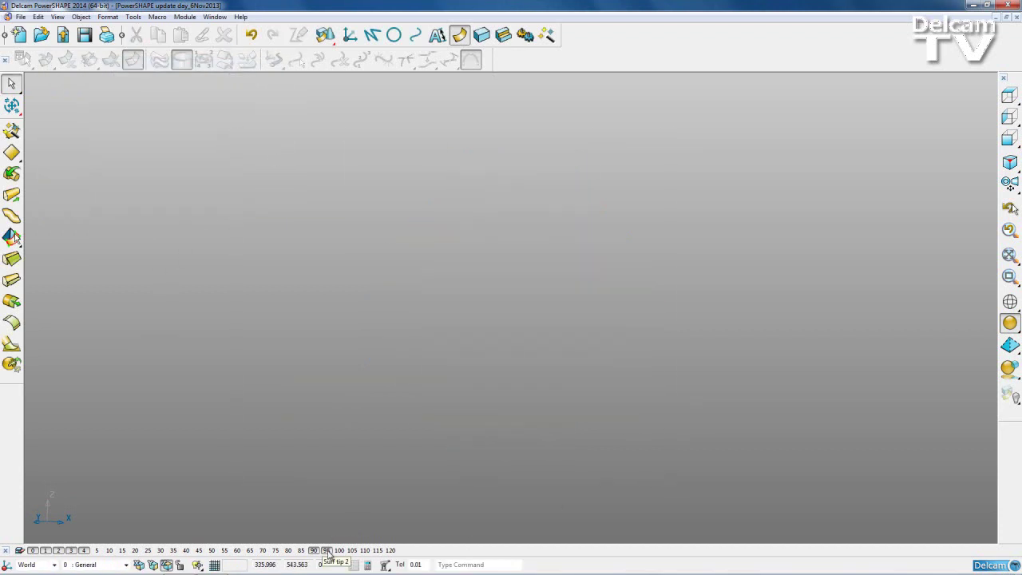
pyautogui.hotkey('ctrl', '1')
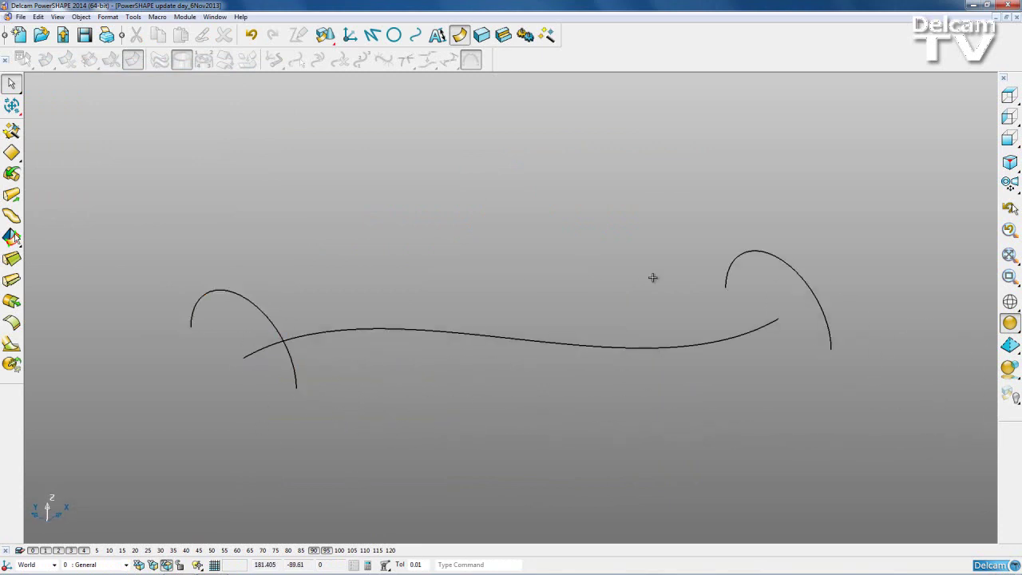
# Step: Generate a drive-curve surface preview from the two arcs and the S-shaped curve, and examine its width along the bend from above
pyautogui.moveTo(113, 155); pyautogui.dragTo(893, 472)
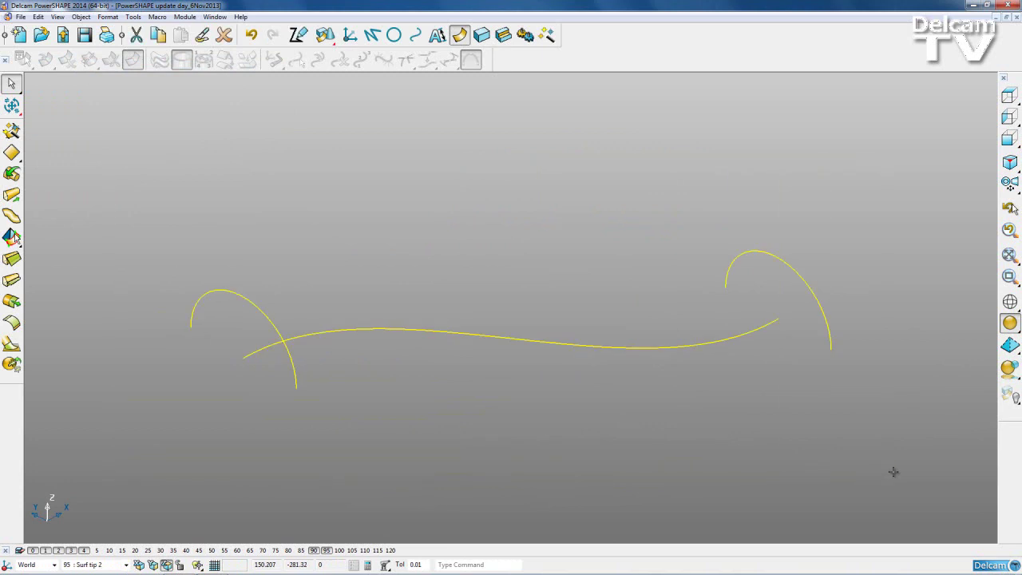
pyautogui.click(12, 131)
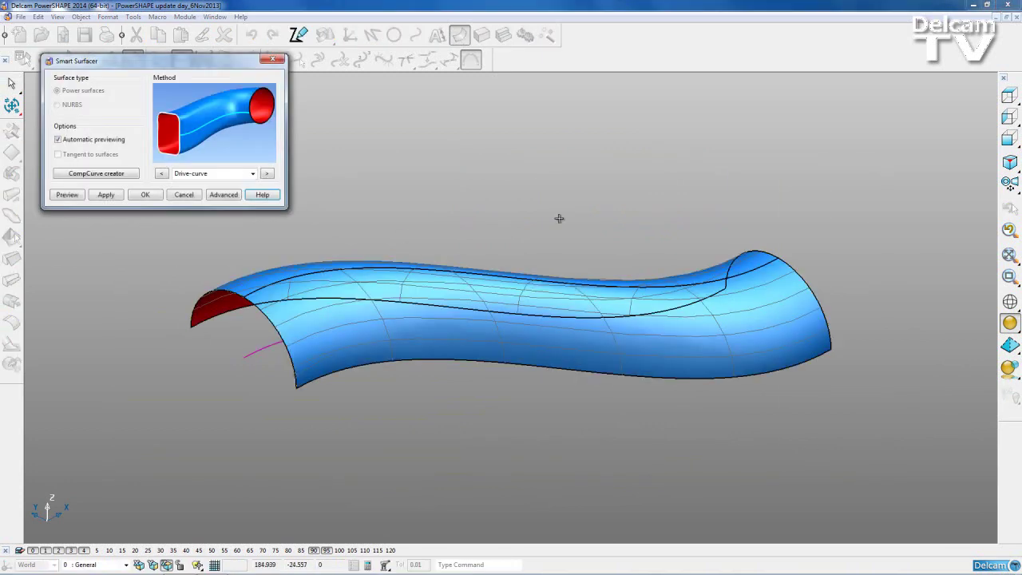
pyautogui.hotkey('ctrl', '5')
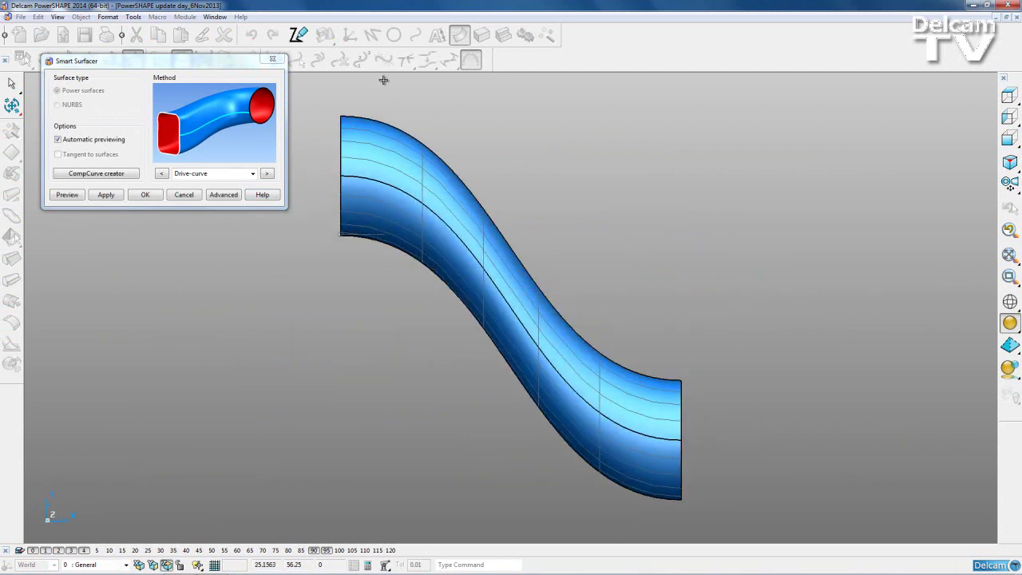
pyautogui.click(429, 145)
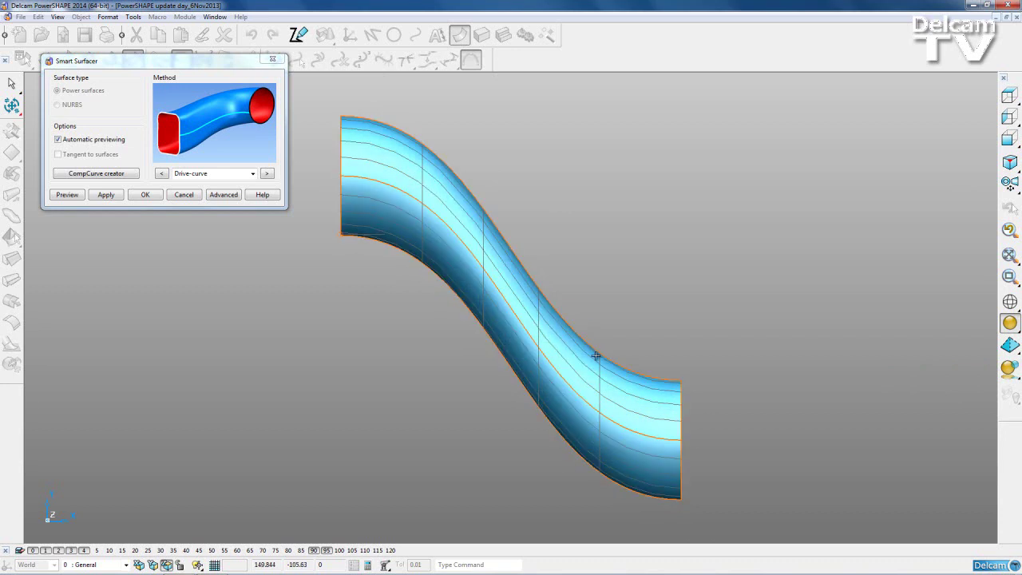
pyautogui.click(693, 218)
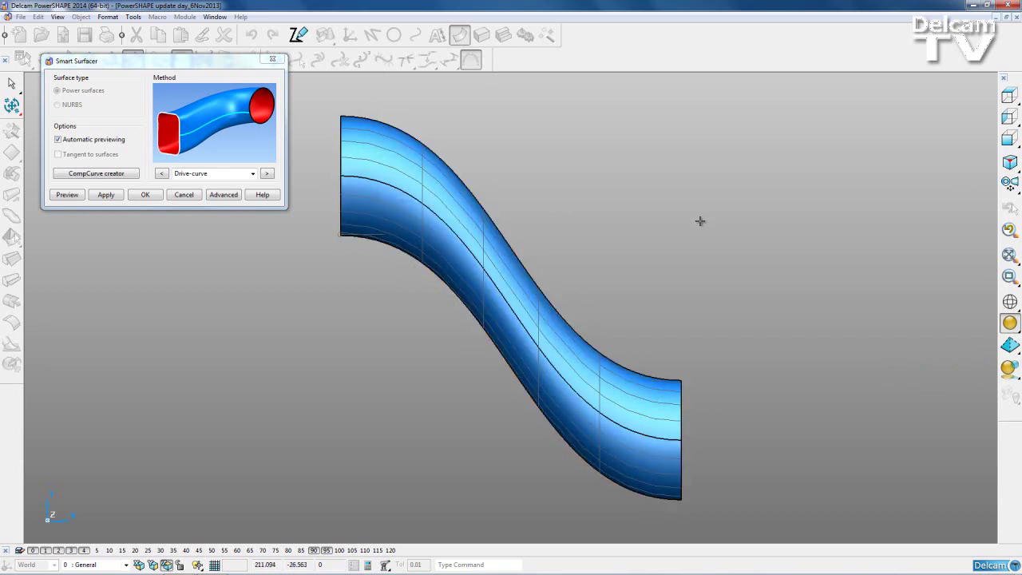
pyautogui.moveTo(678, 262)
pyautogui.keyDown('shift'); pyautogui.mouseDown(button='middle')
pyautogui.moveTo(714, 231)
pyautogui.moveTo(682, 268)
pyautogui.mouseUp(button='middle'); pyautogui.keyUp('shift')
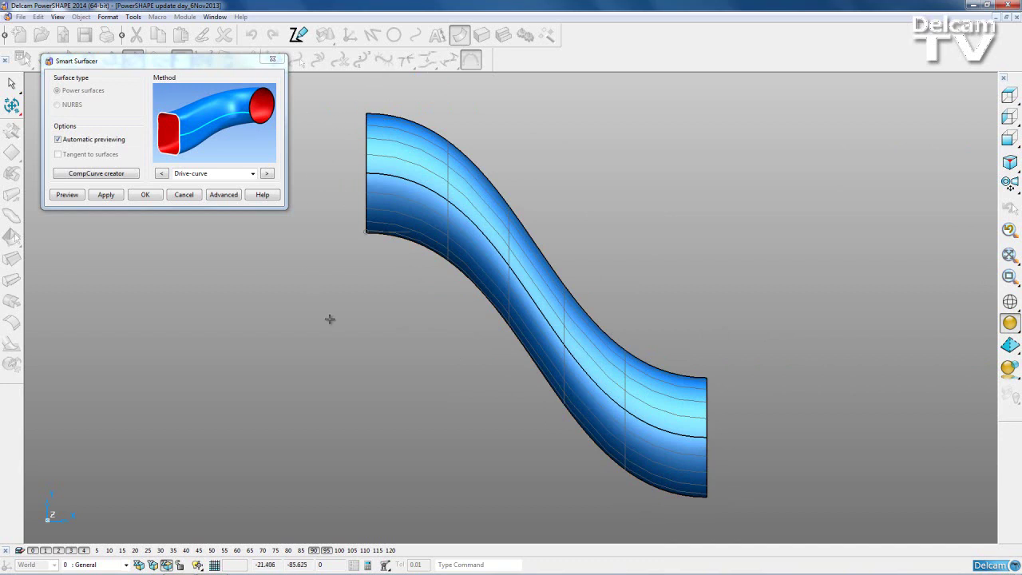
pyautogui.keyDown('shift'); pyautogui.moveTo(439, 374); pyautogui.dragTo(469, 356, button='middle'); pyautogui.keyUp('shift')
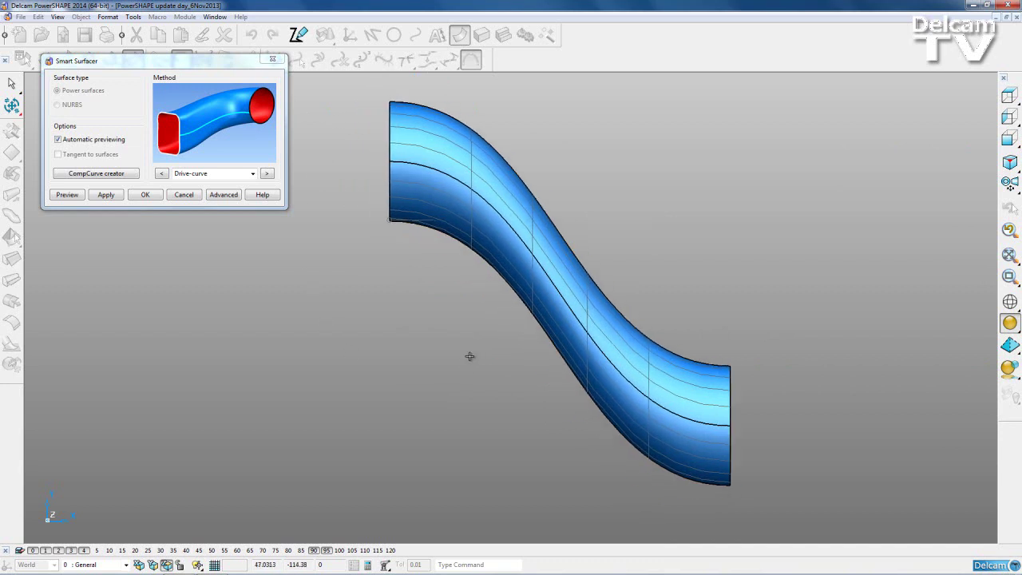
# Step: Turn on Keep width constant for the drive-curve surface, check the updated preview, and create the surface
pyautogui.click(225, 195)
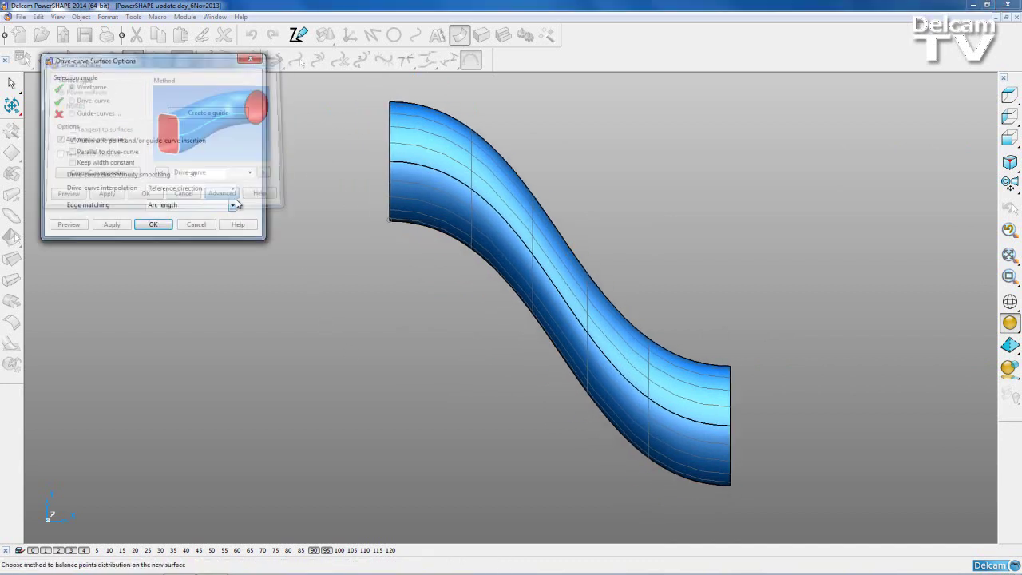
pyautogui.click(72, 162)
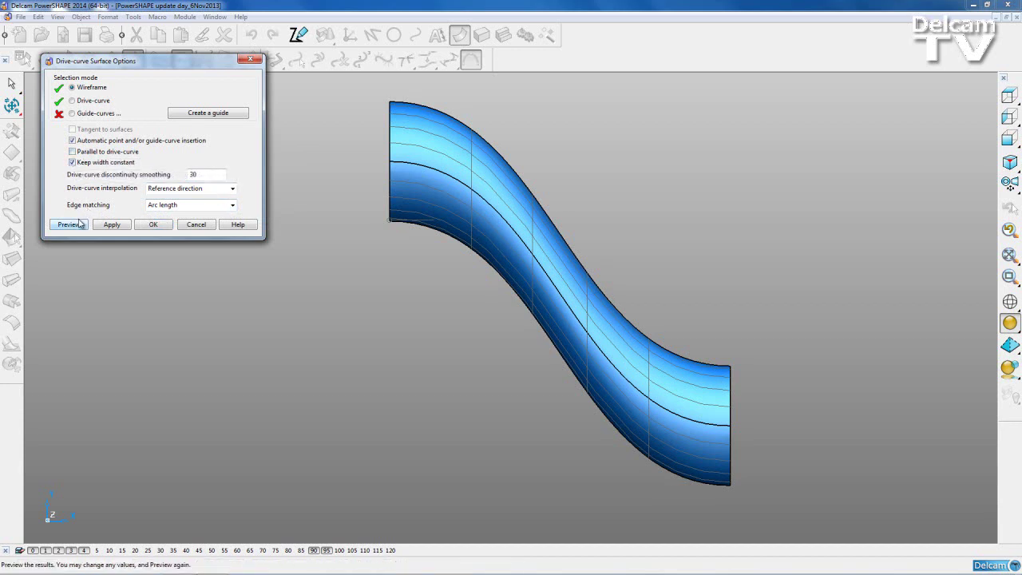
pyautogui.click(68, 224)
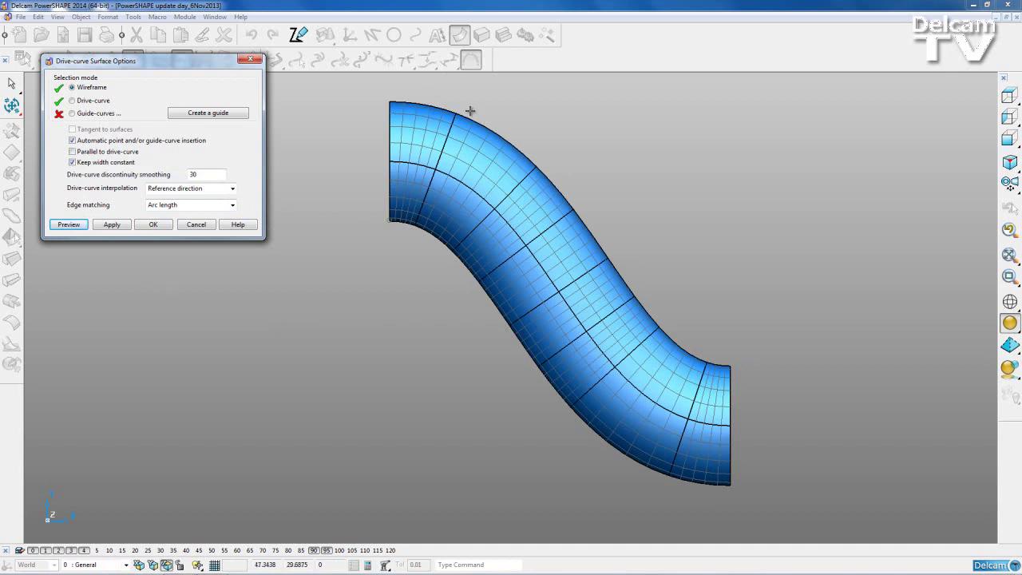
pyautogui.click(515, 206)
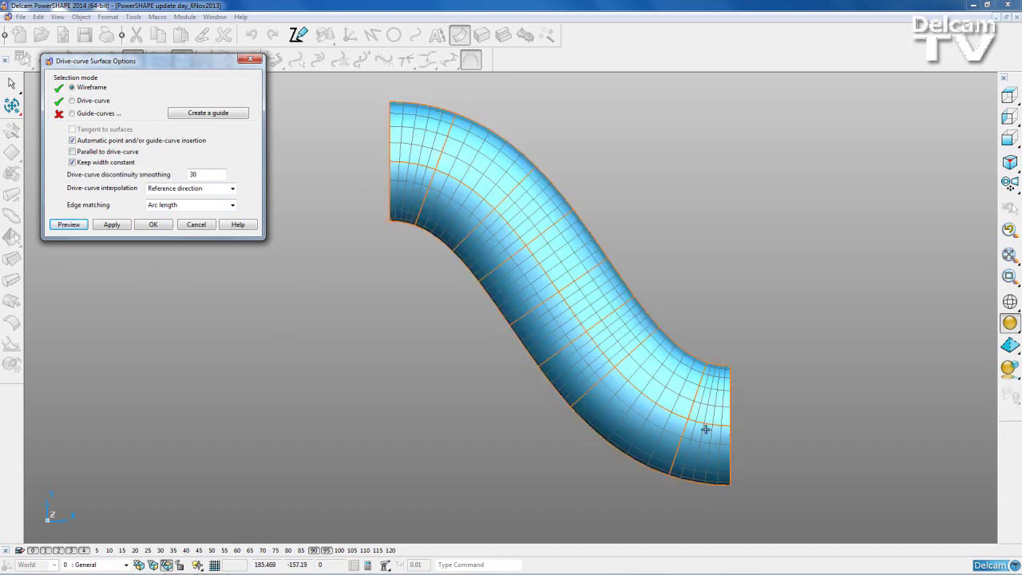
pyautogui.moveTo(612, 488); pyautogui.dragTo(599, 295, button='middle')
pyautogui.moveTo(381, 383); pyautogui.dragTo(381, 347, button='middle')
pyautogui.click(151, 224)
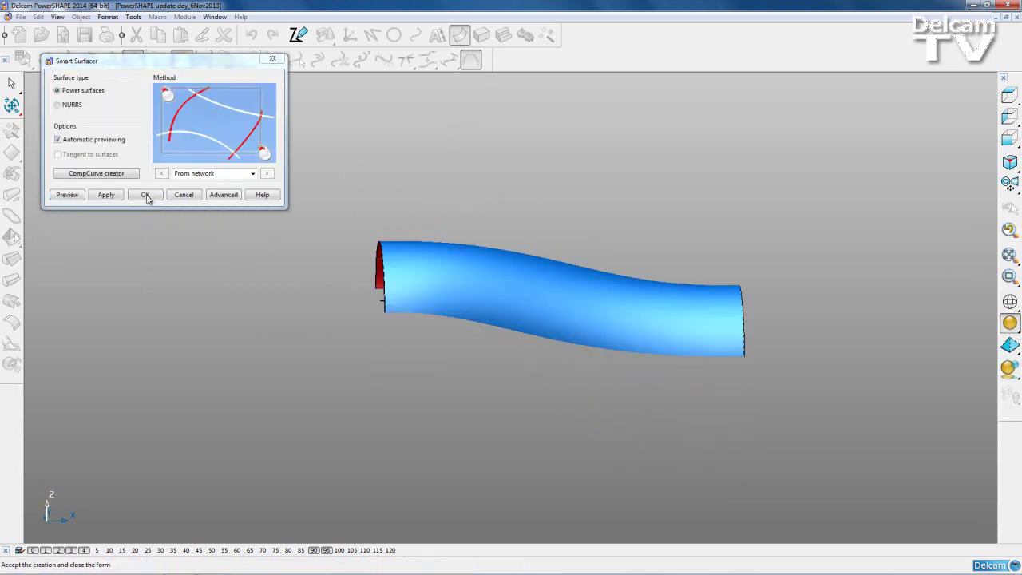
pyautogui.click(149, 197)
# Step: Delete the S-shaped surface with its wireframe and display level 105 (Surf tip 4)
pyautogui.moveTo(287, 210); pyautogui.dragTo(832, 449)
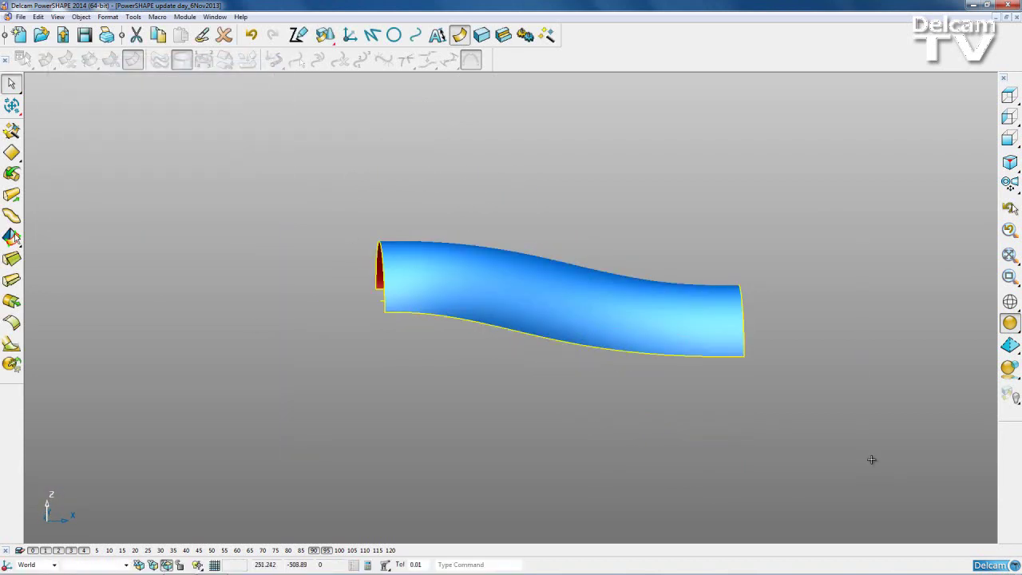
pyautogui.press('Delete')
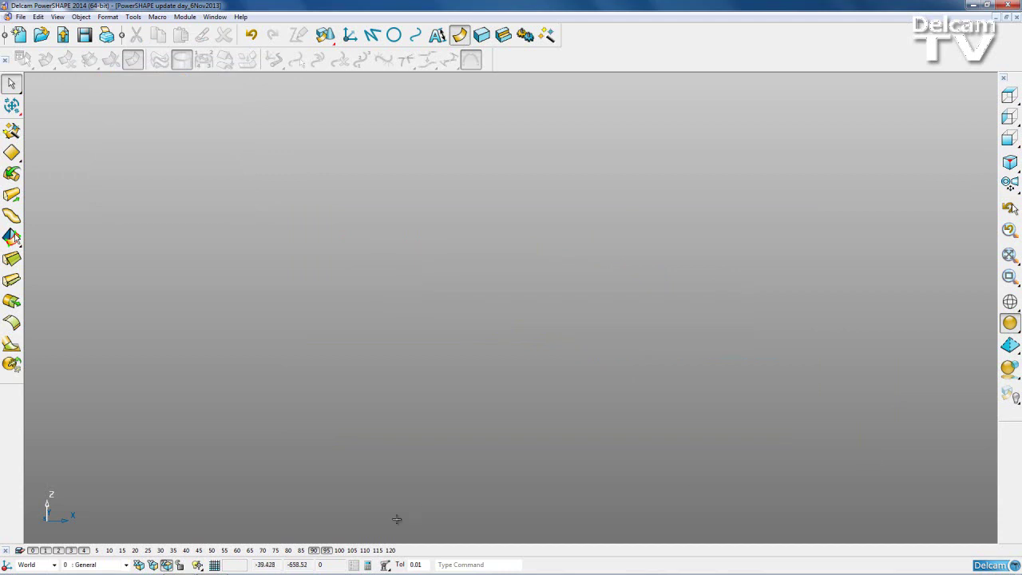
pyautogui.click(352, 551)
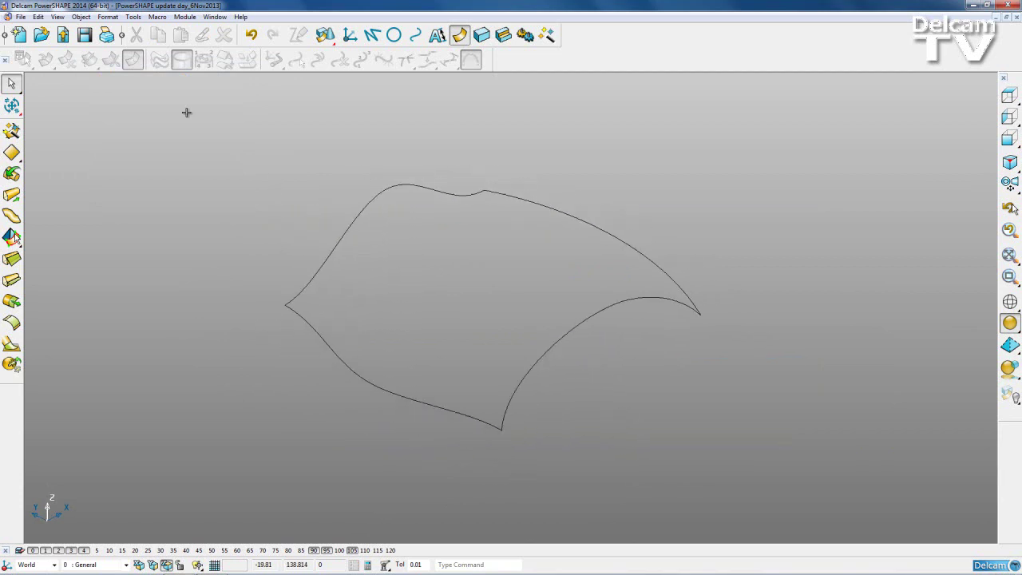
# Step: Inspect the default network surface preview over the four boundary curves and the point distribution on the upper straight-looking edge curve
pyautogui.moveTo(186, 123); pyautogui.dragTo(754, 491)
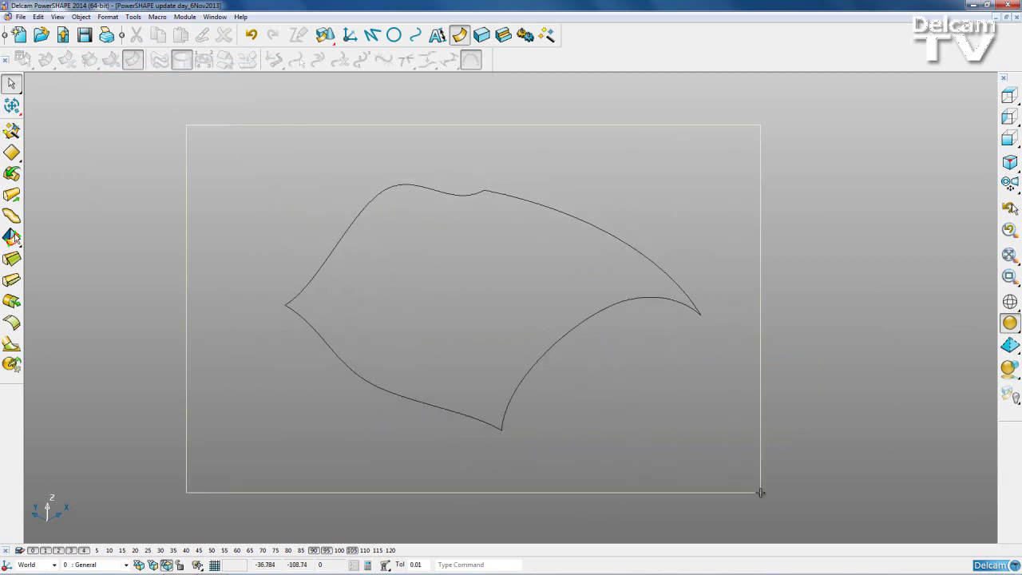
pyautogui.click(11, 130)
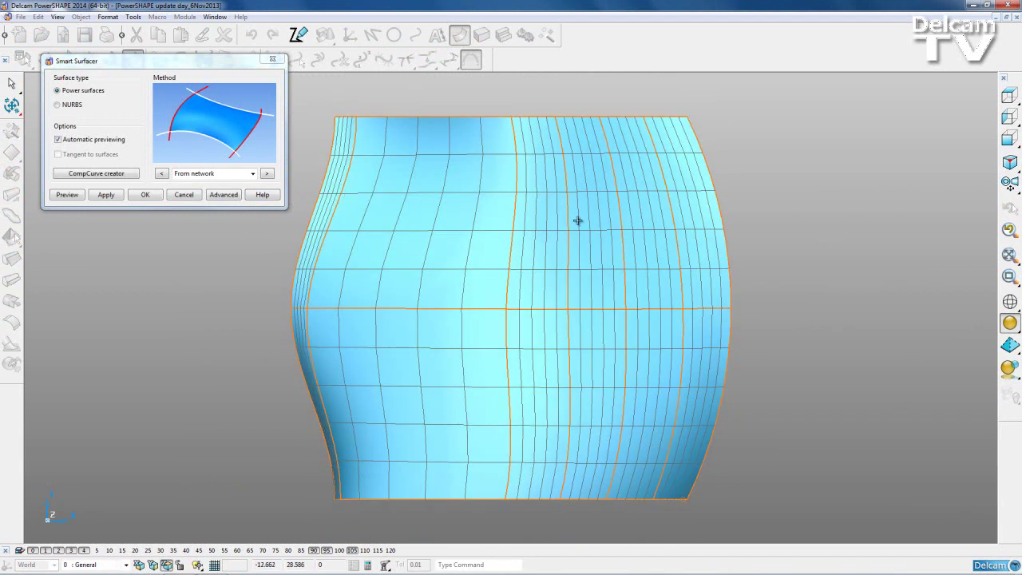
pyautogui.click(186, 195)
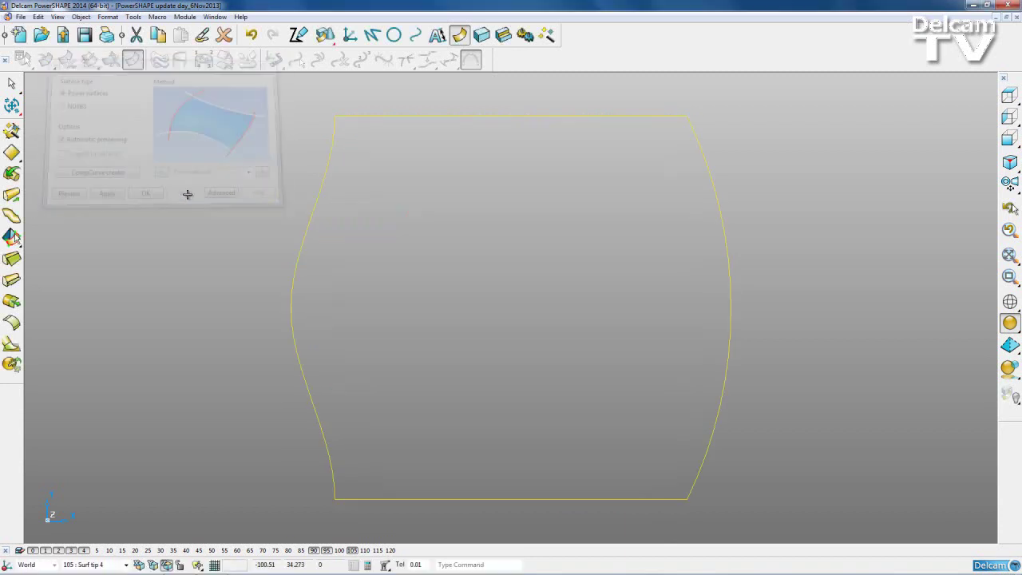
pyautogui.click(580, 131)
pyautogui.click(586, 118)
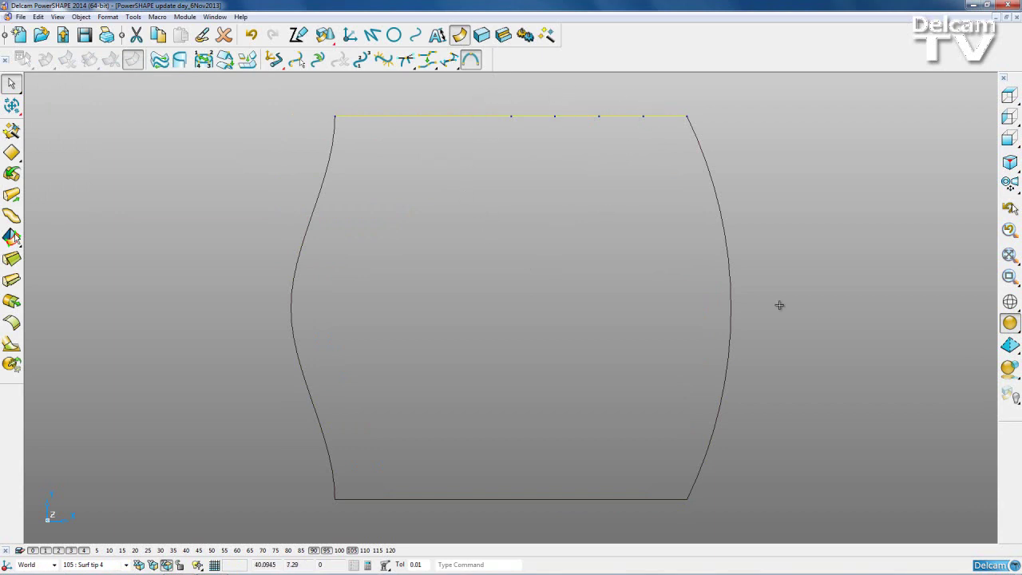
pyautogui.scroll(-1, 805, 314)
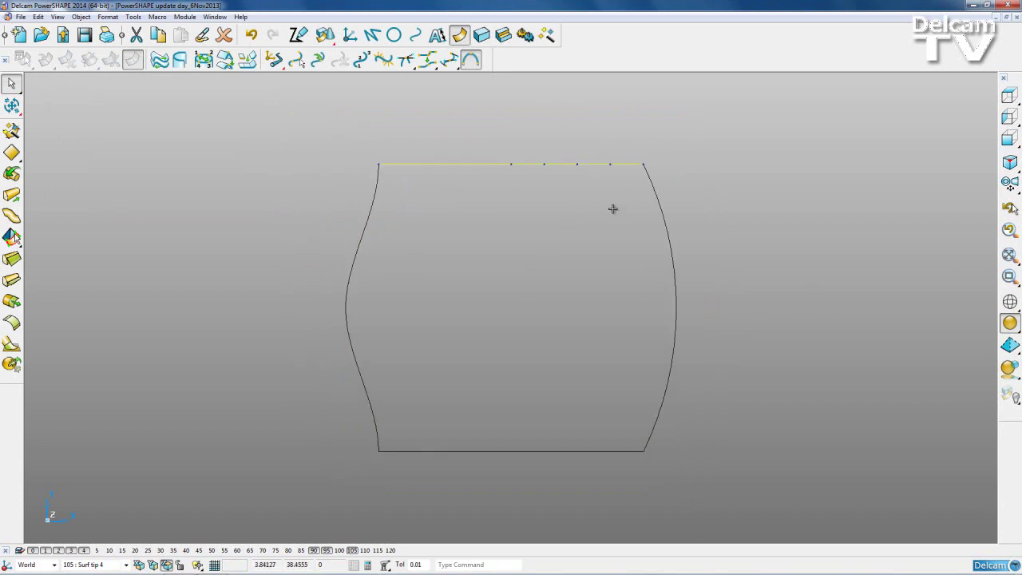
# Step: Generate a network surface from the four boundary curves, set its edge matching to Repoint, check the preview, and create the surface
pyautogui.moveTo(277, 127); pyautogui.dragTo(781, 502)
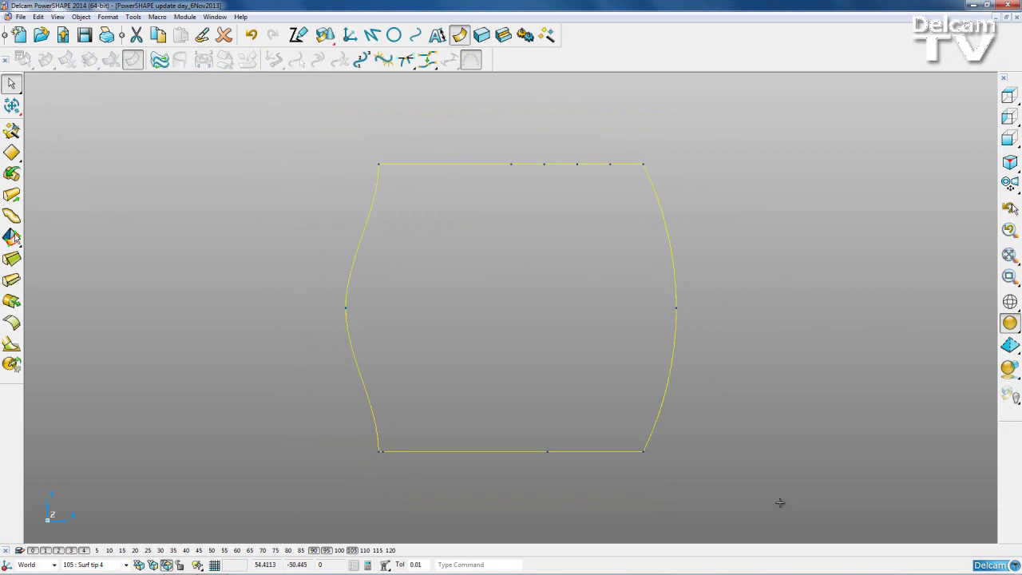
pyautogui.click(11, 133)
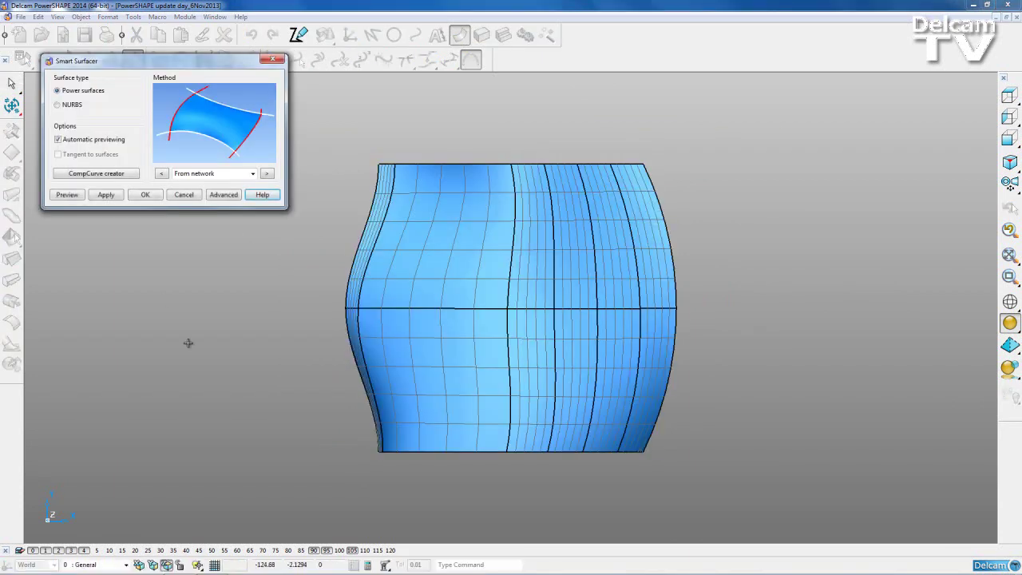
pyautogui.click(224, 196)
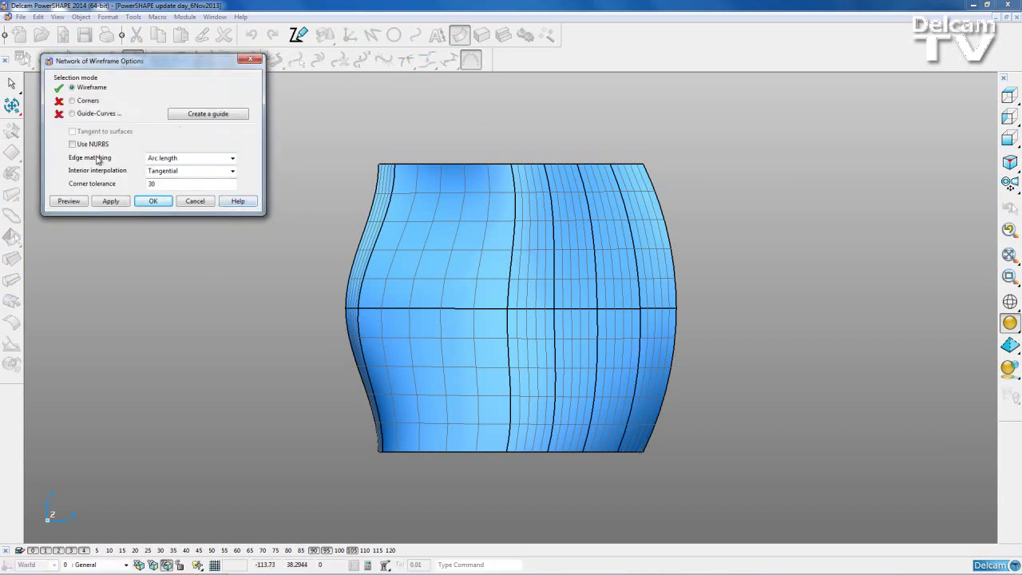
pyautogui.click(164, 159)
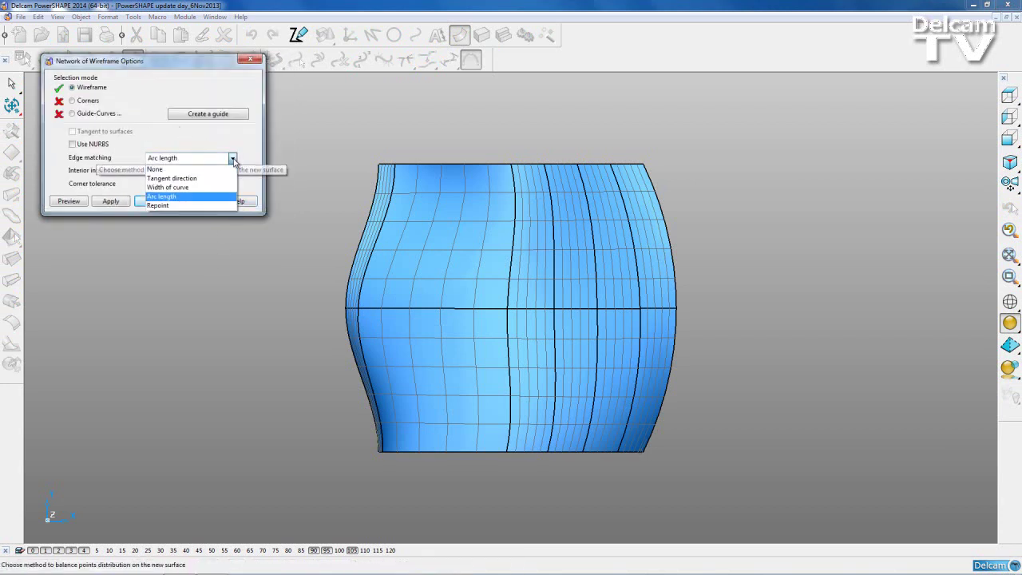
pyautogui.click(179, 205)
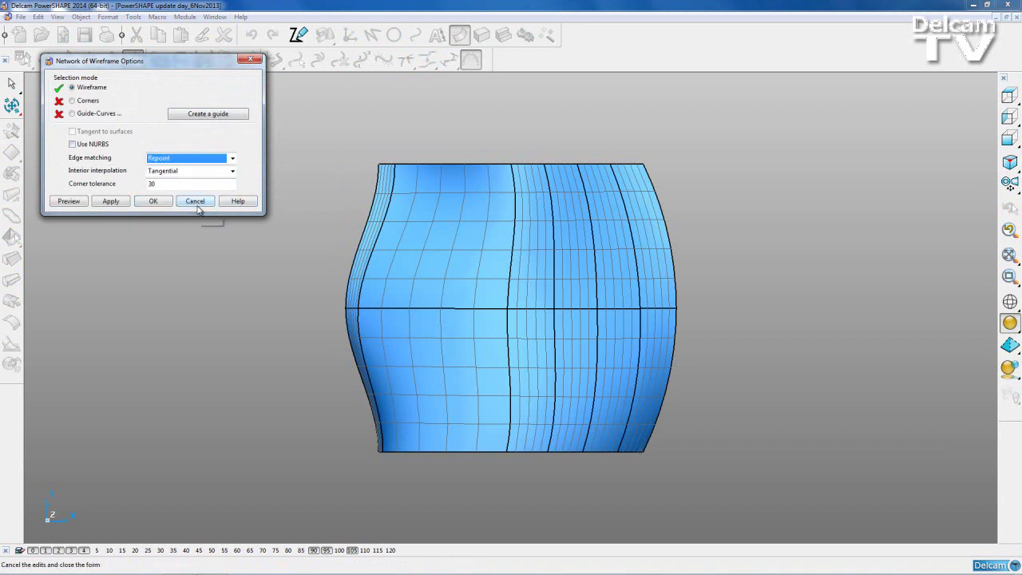
pyautogui.click(68, 201)
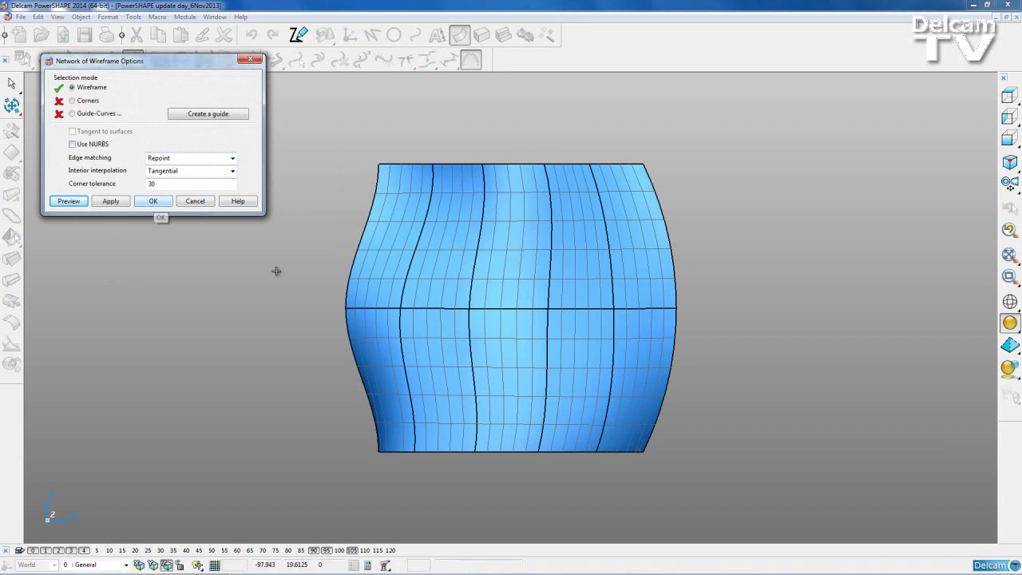
pyautogui.click(496, 198)
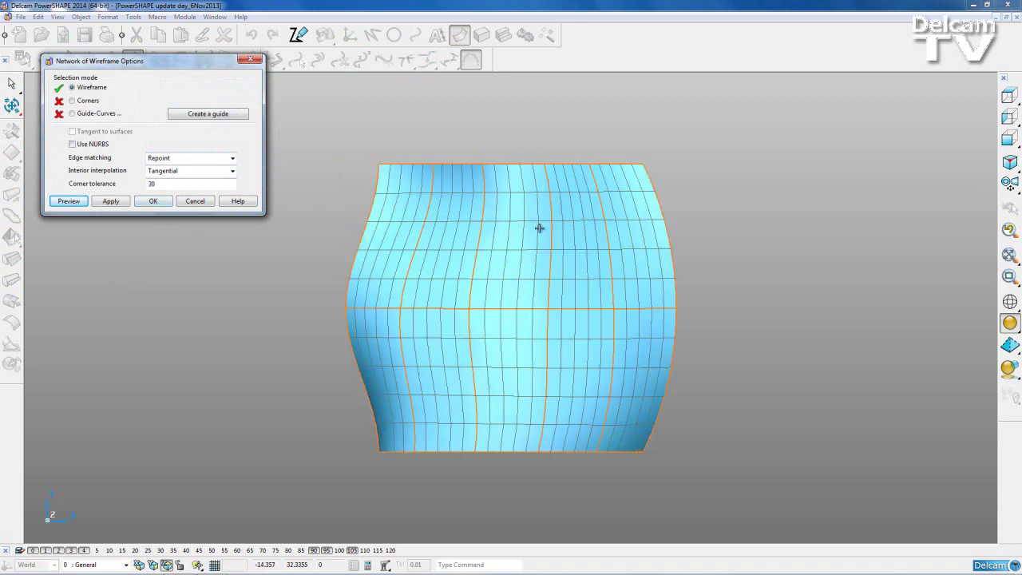
pyautogui.click(154, 201)
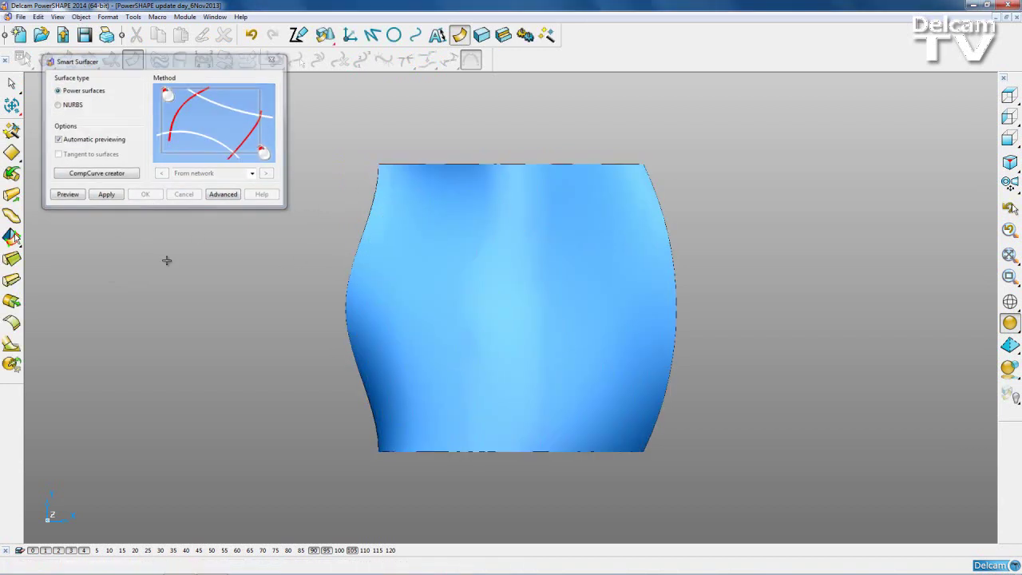
# Step: Delete the network surface with its boundary curves and display level 110 (Surf tip 5)
pyautogui.moveTo(693, 522); pyautogui.dragTo(695, 467, button='middle')
pyautogui.moveTo(196, 108); pyautogui.dragTo(776, 490)
pyautogui.press('Delete')
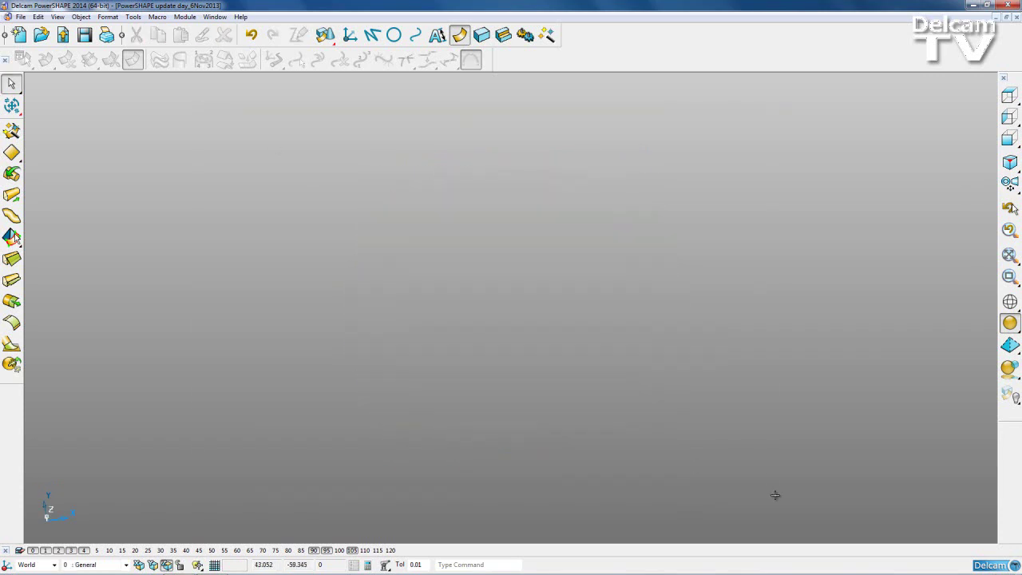
pyautogui.click(365, 550)
pyautogui.hotkey('ctrl', '1')
pyautogui.keyDown('shift'); pyautogui.moveTo(614, 438); pyautogui.dragTo(615, 373, button='middle'); pyautogui.keyUp('shift')
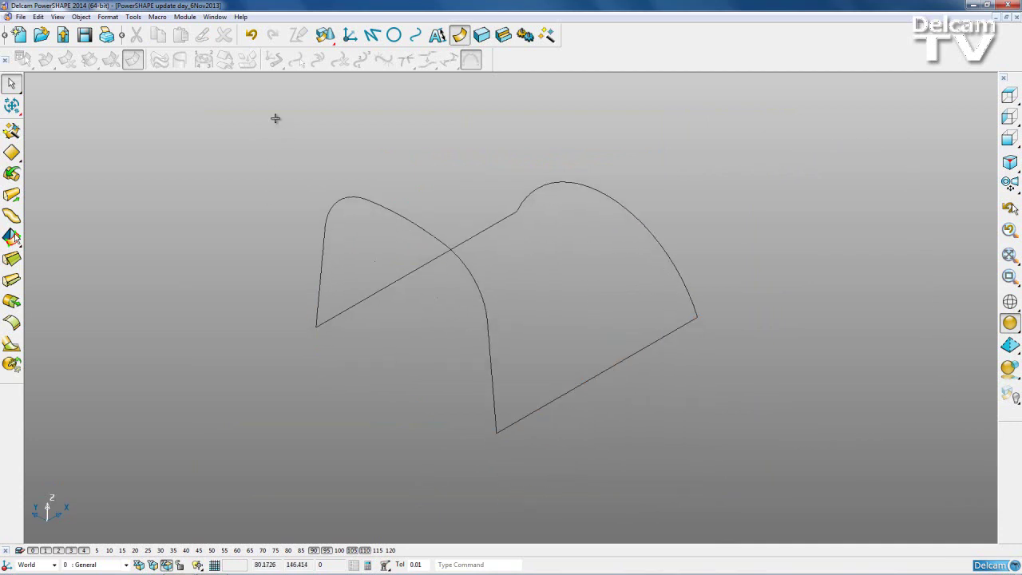
# Step: Generate a network surface preview from the arched wireframe curves and display it shaded with wireframe
pyautogui.moveTo(259, 118); pyautogui.dragTo(809, 483)
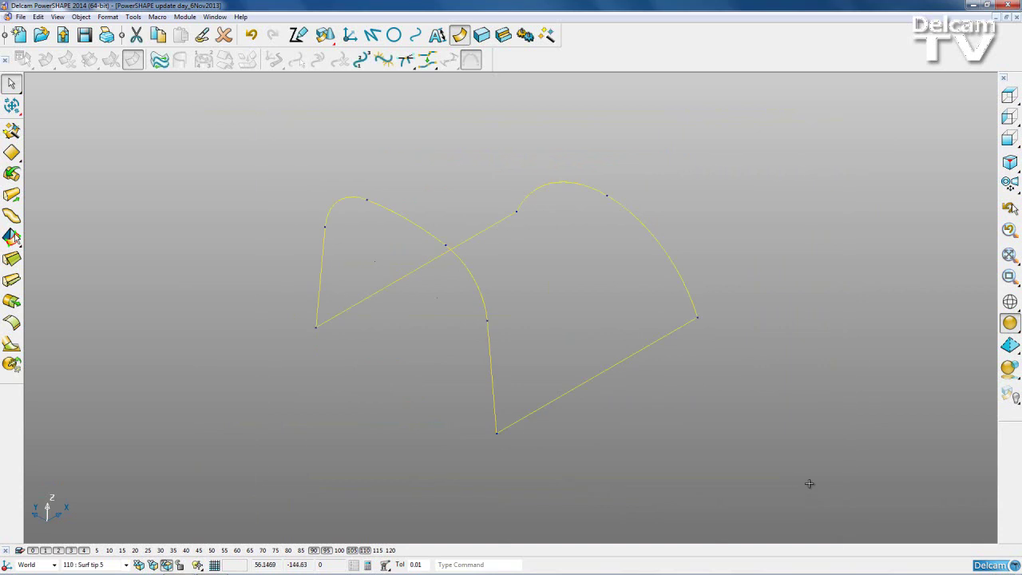
pyautogui.click(11, 130)
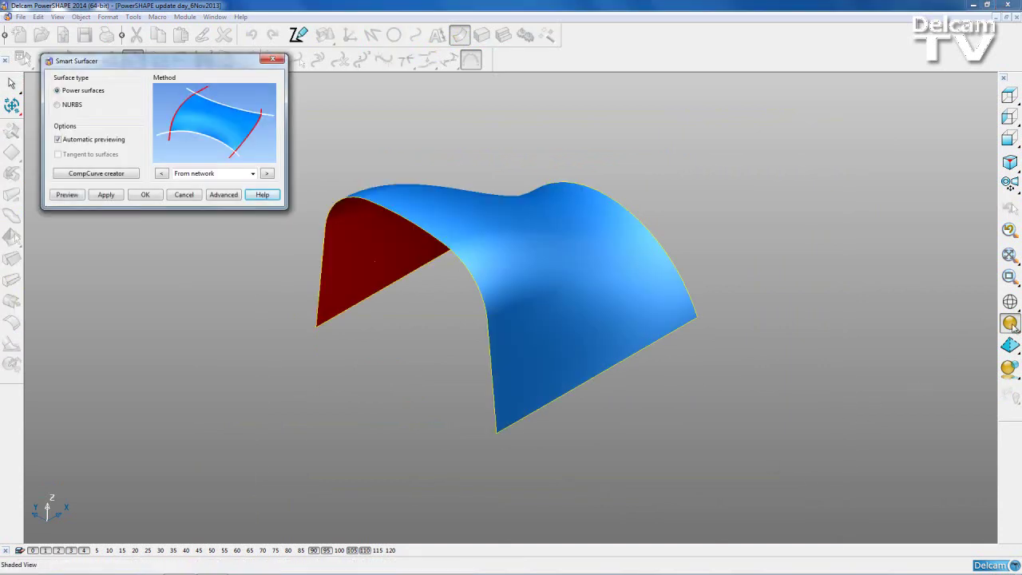
pyautogui.click(986, 324)
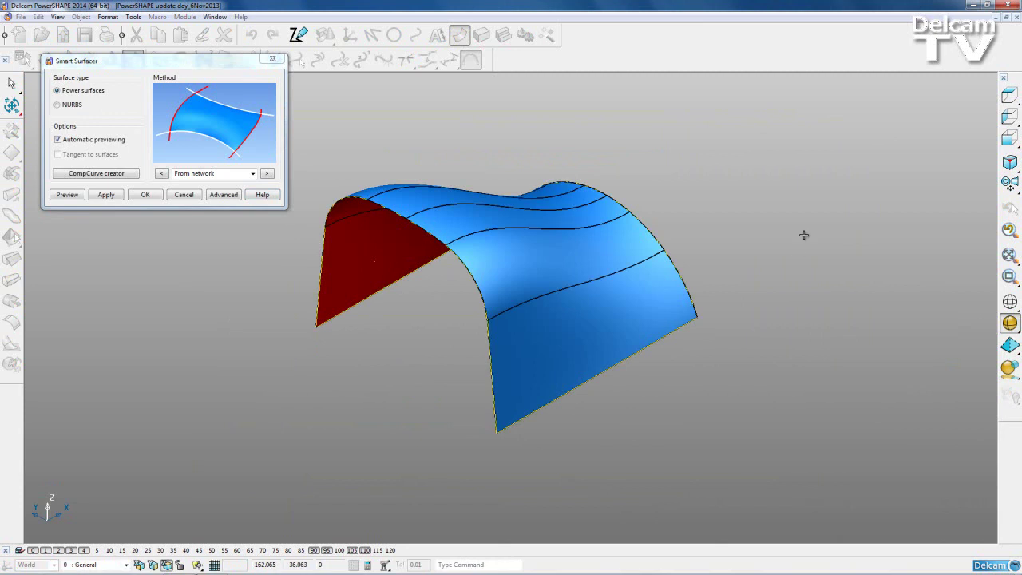
# Step: Examine how the internal curves flow between the two arched ends of the network preview, from above and at an angle
pyautogui.moveTo(804, 235); pyautogui.dragTo(801, 254, button='middle')
pyautogui.moveTo(611, 437); pyautogui.dragTo(536, 418, button='middle')
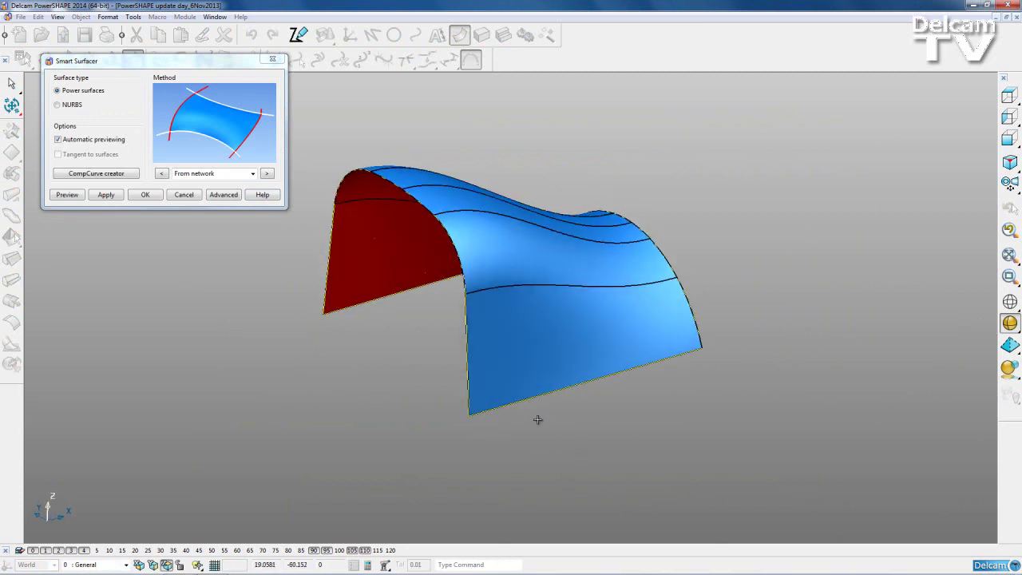
pyautogui.hotkey('ctrl', '1')
pyautogui.scroll(-1, 799, 303)
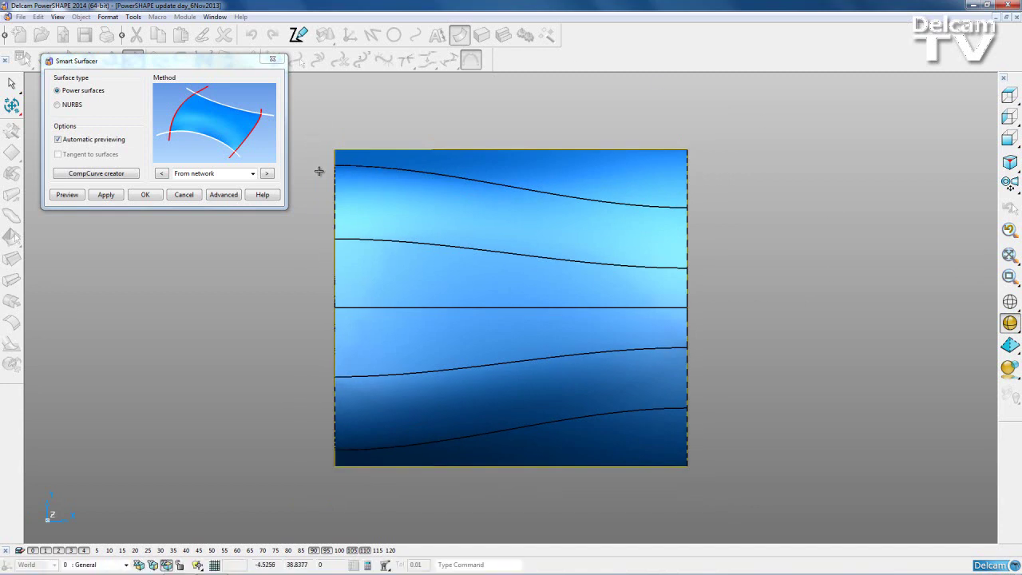
pyautogui.click(378, 163)
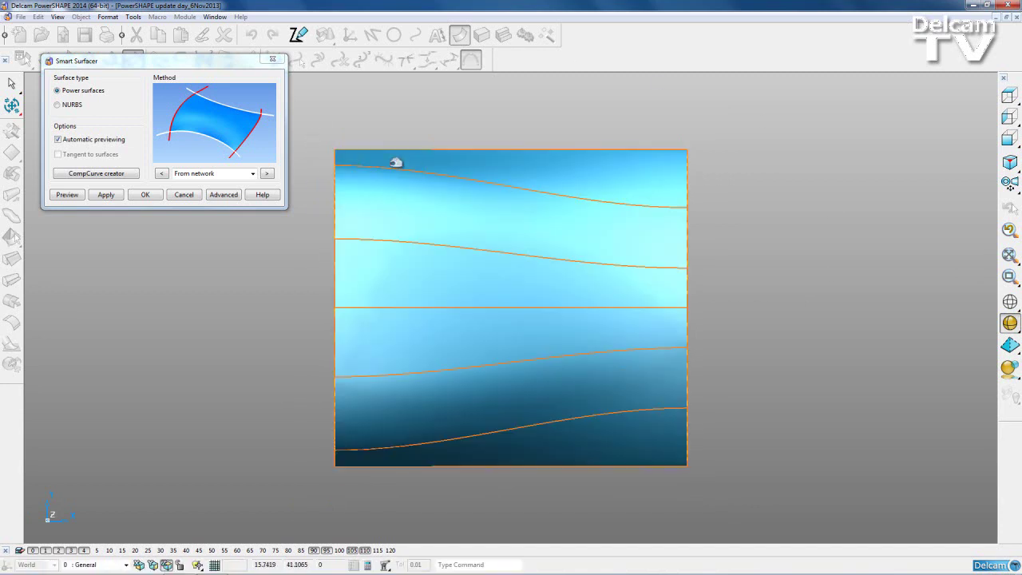
pyautogui.click(694, 212)
pyautogui.click(690, 211)
pyautogui.moveTo(520, 372); pyautogui.dragTo(554, 377, button='middle')
pyautogui.moveTo(604, 463); pyautogui.dragTo(660, 466, button='middle')
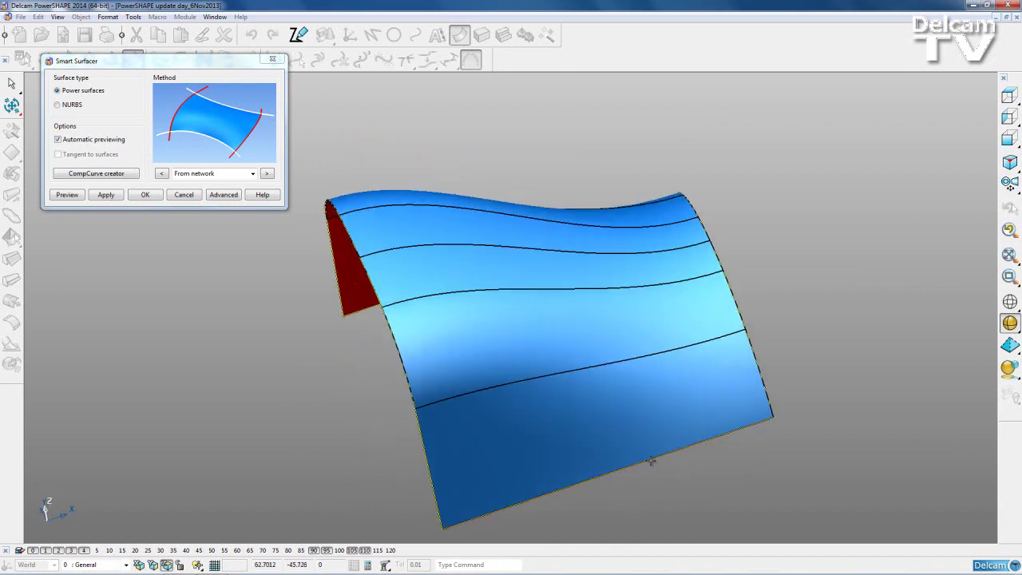
# Step: Set the arched network surface's edge matching to Width of curve and update its preview
pyautogui.click(226, 195)
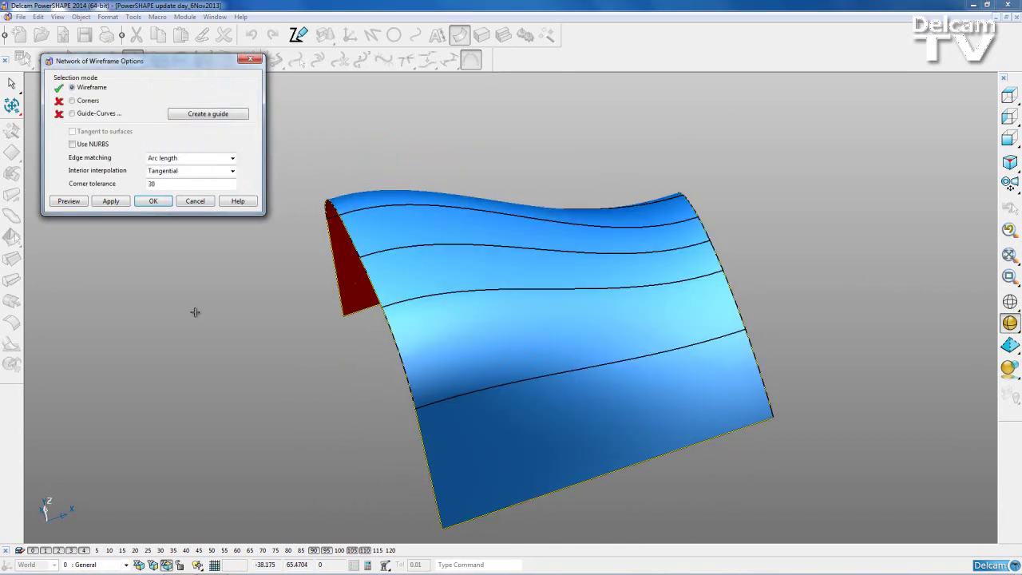
pyautogui.hotkey('ctrl', '5')
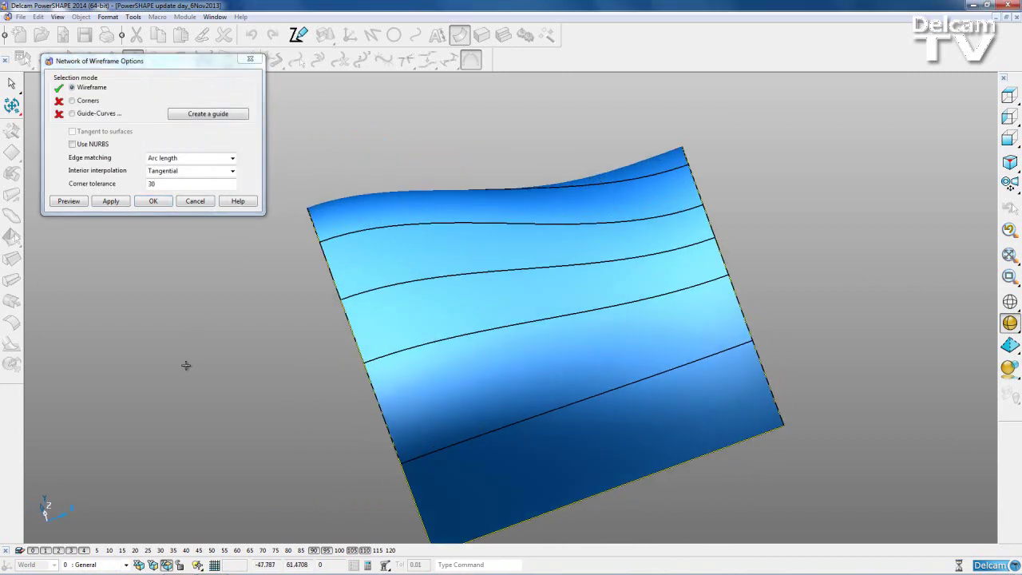
pyautogui.click(192, 159)
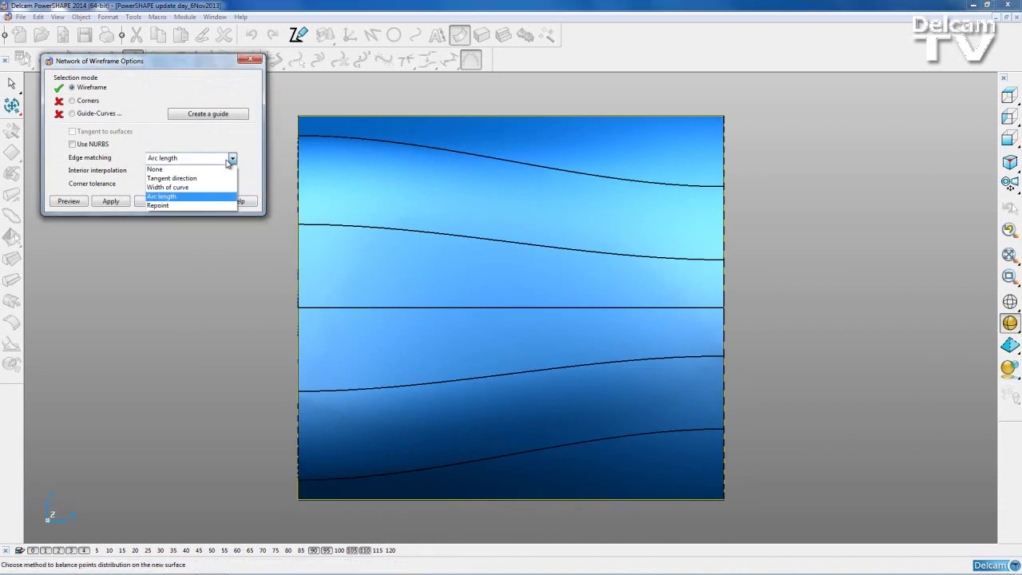
pyautogui.click(191, 189)
pyautogui.click(68, 201)
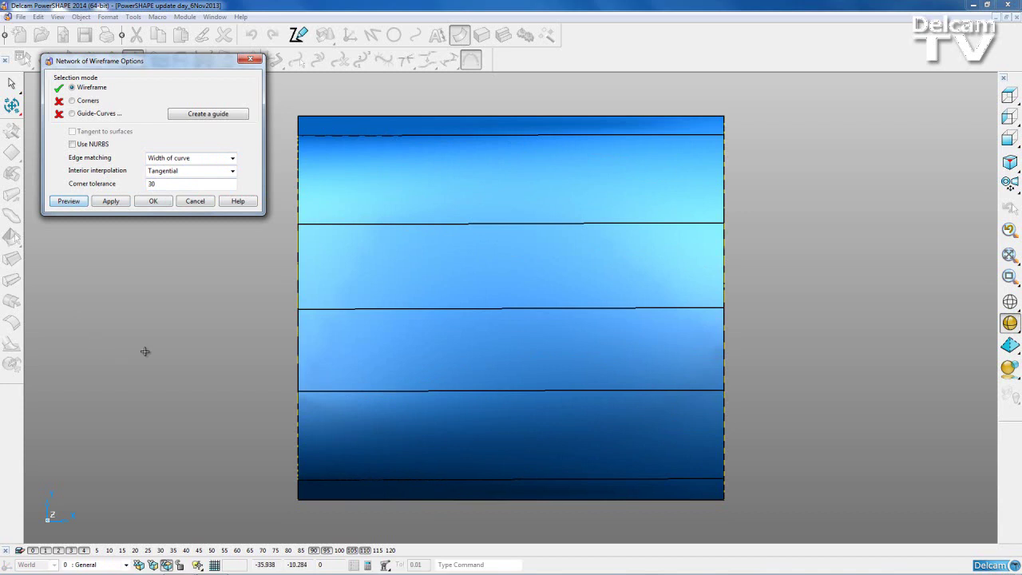
# Step: Check the Width of curve preview from above and from the side, and create the arched surface
pyautogui.hotkey('ctrl', '5')
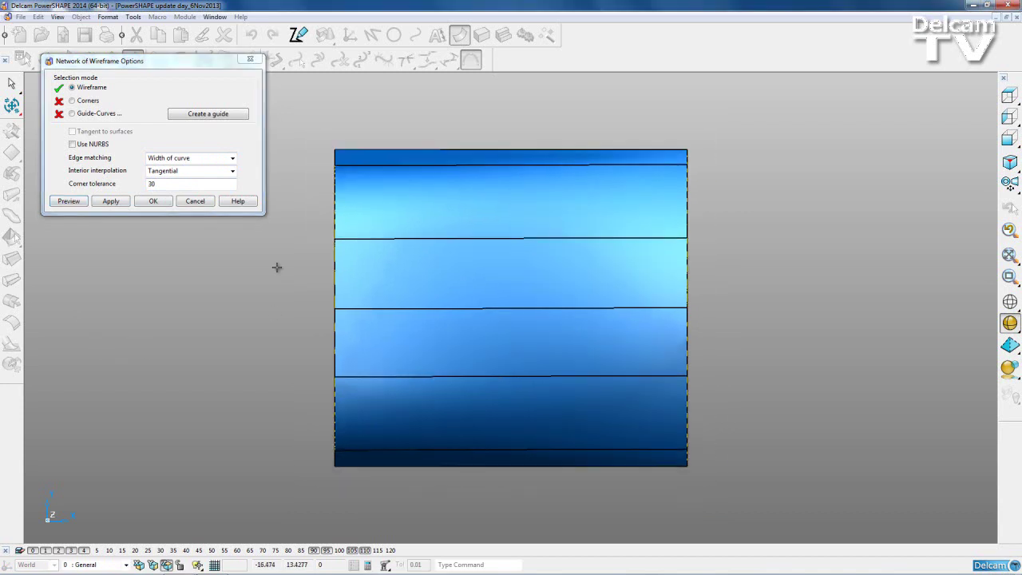
pyautogui.click(458, 162)
pyautogui.moveTo(538, 434); pyautogui.dragTo(452, 281, button='middle')
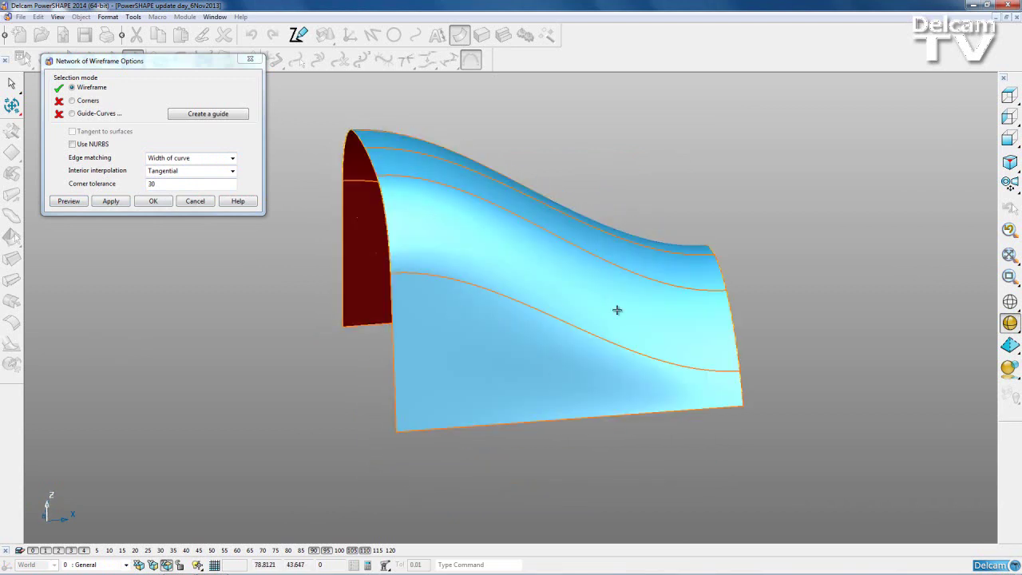
pyautogui.click(153, 200)
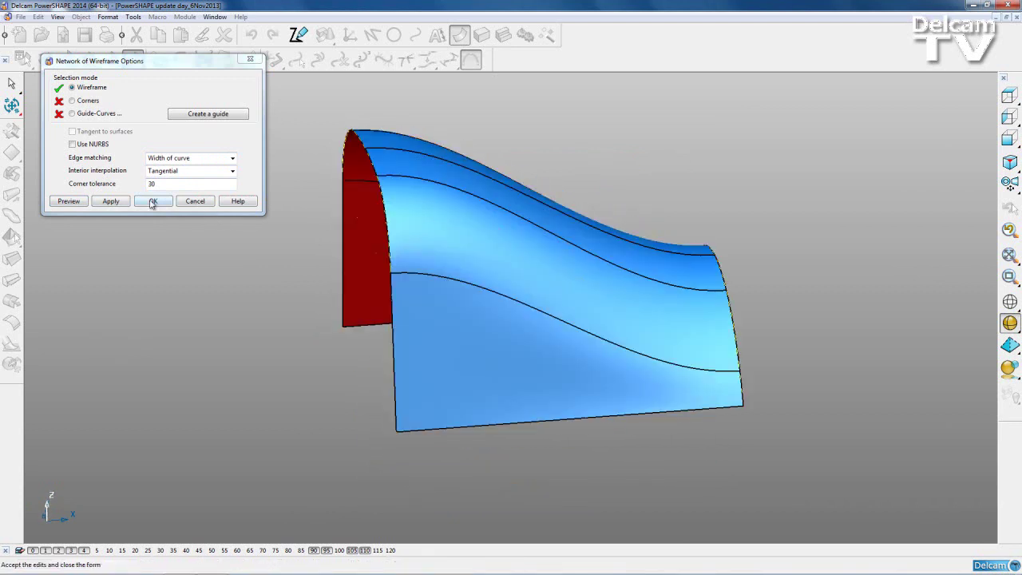
pyautogui.click(146, 195)
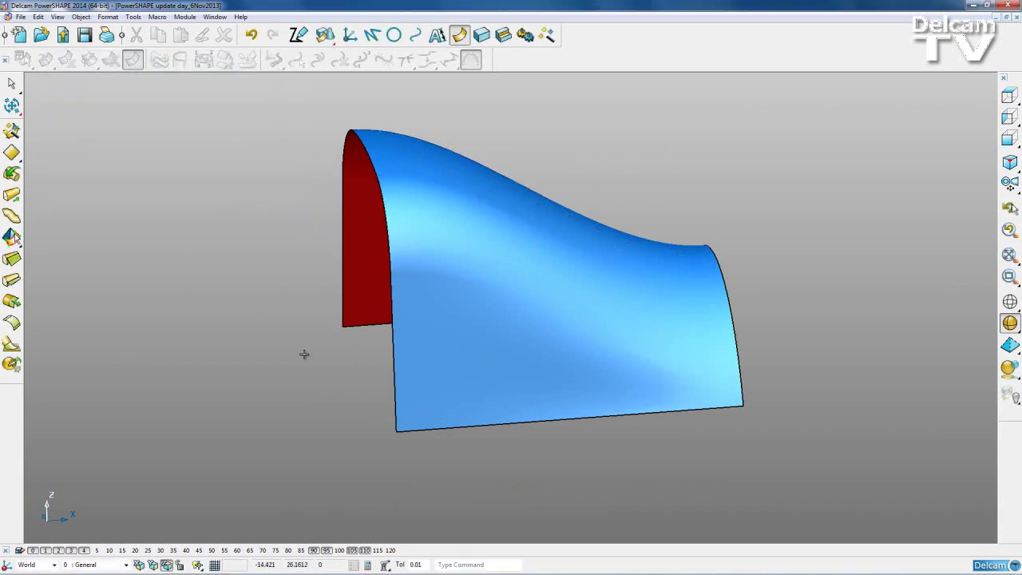
# Step: Delete the arched surface with its wireframe and display level 115
pyautogui.moveTo(224, 99); pyautogui.dragTo(818, 476)
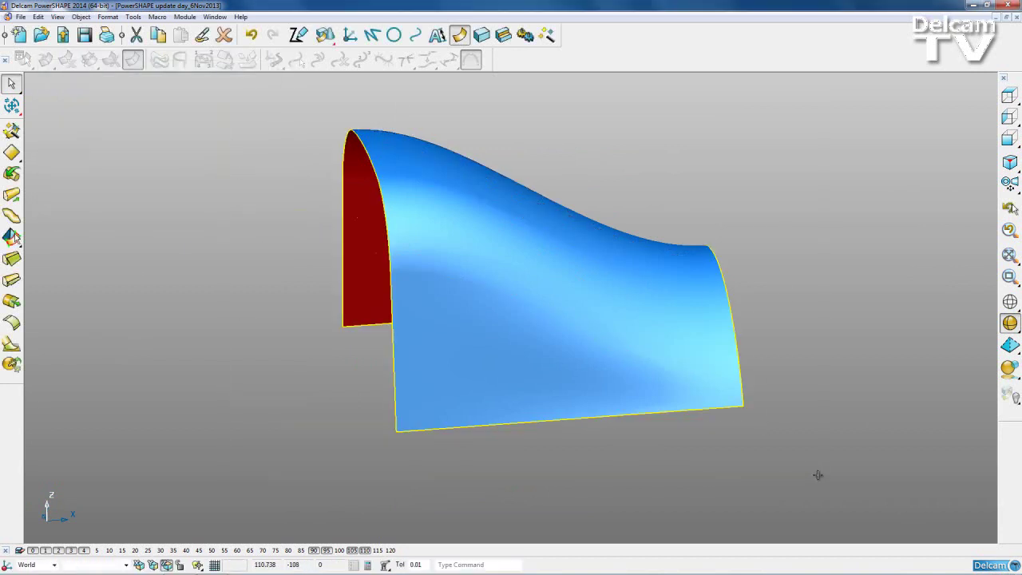
pyautogui.press('Delete')
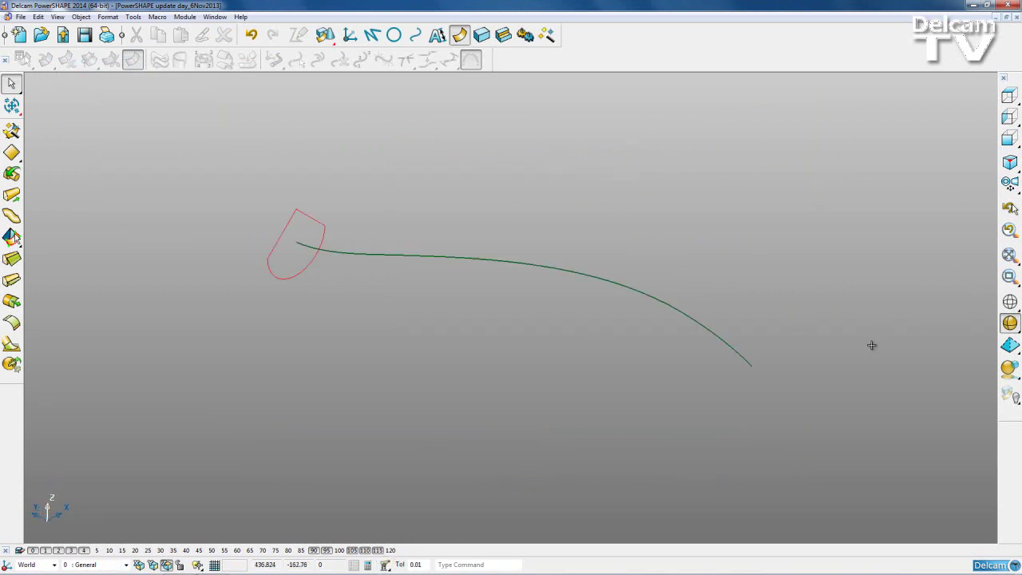
pyautogui.moveTo(869, 346); pyautogui.dragTo(491, 309, button='middle')
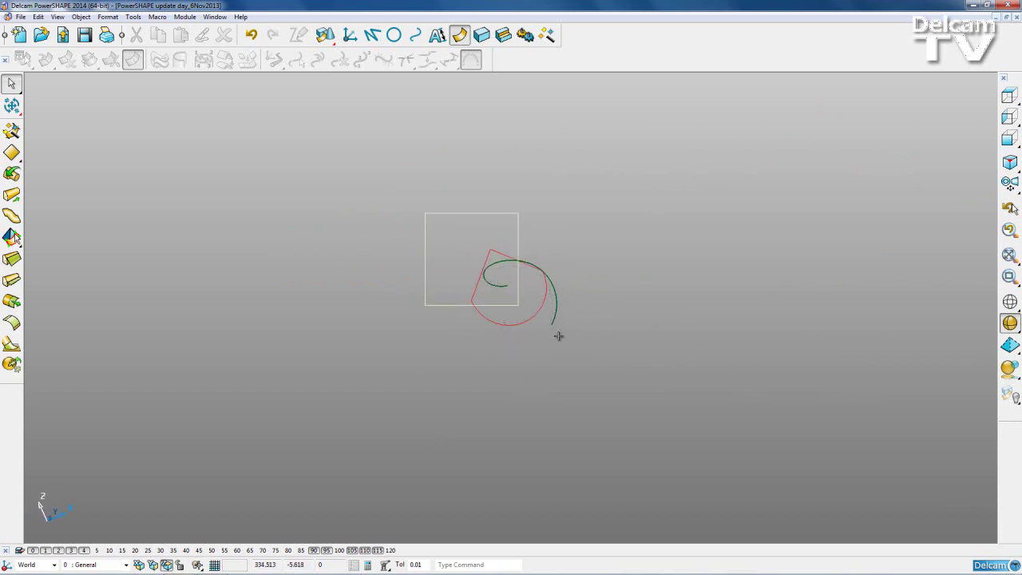
# Step: Generate a drive-curve surface preview from the red closed profile and the green curve, and examine how the section twists along it
pyautogui.moveTo(432, 226); pyautogui.dragTo(618, 393)
pyautogui.click(12, 237)
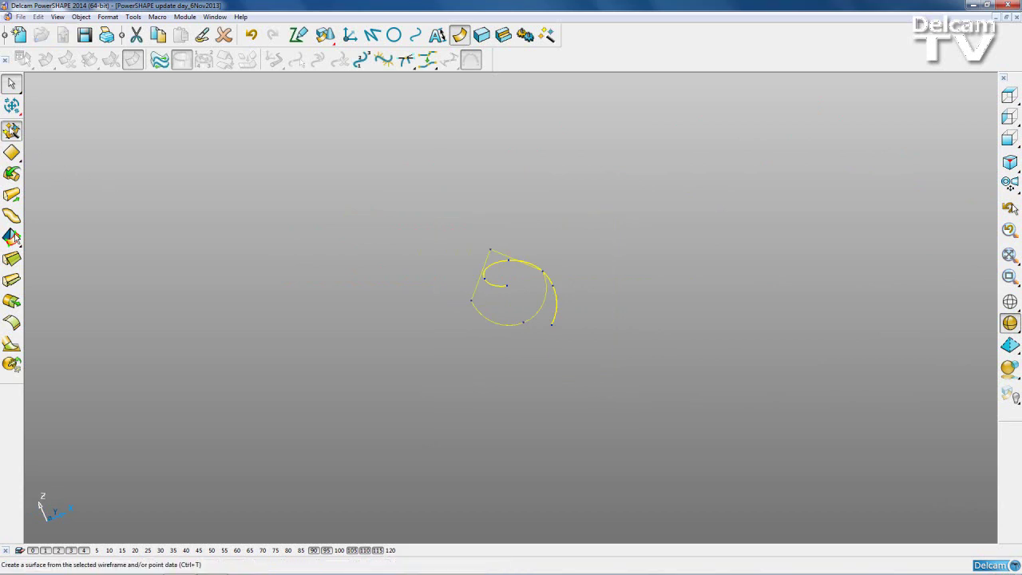
pyautogui.moveTo(639, 301); pyautogui.dragTo(668, 352, button='middle')
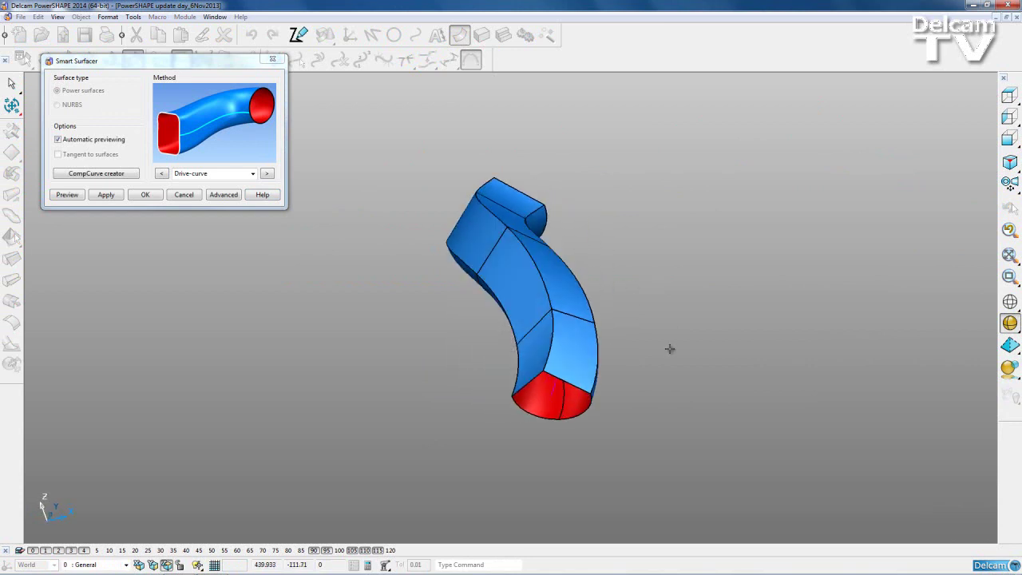
pyautogui.moveTo(479, 173); pyautogui.dragTo(609, 348, button='middle')
# Step: Set the drive-curve interpolation to Minimal lateral variation, check the updated preview, and create the surface
pyautogui.click(226, 196)
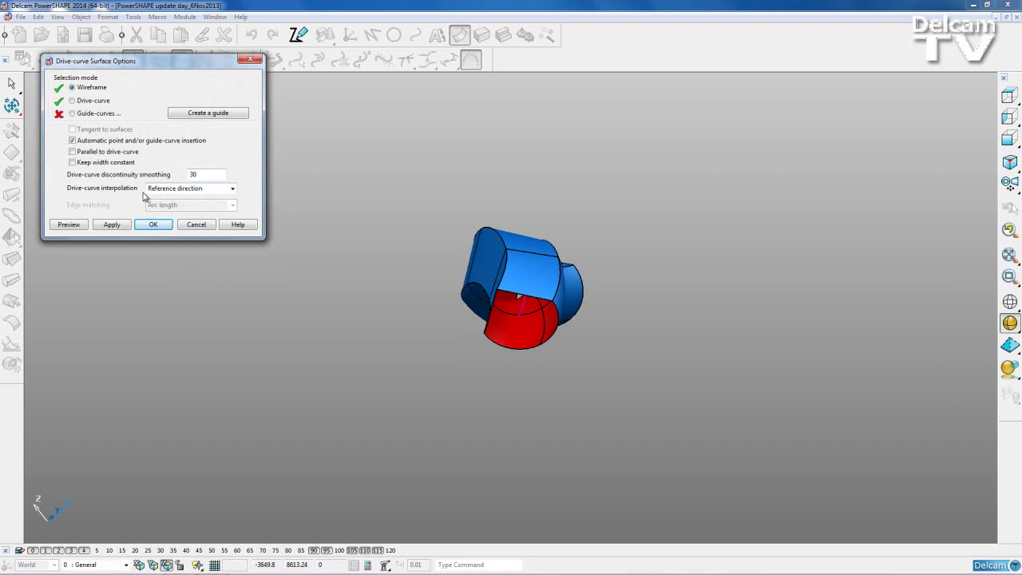
pyautogui.click(231, 189)
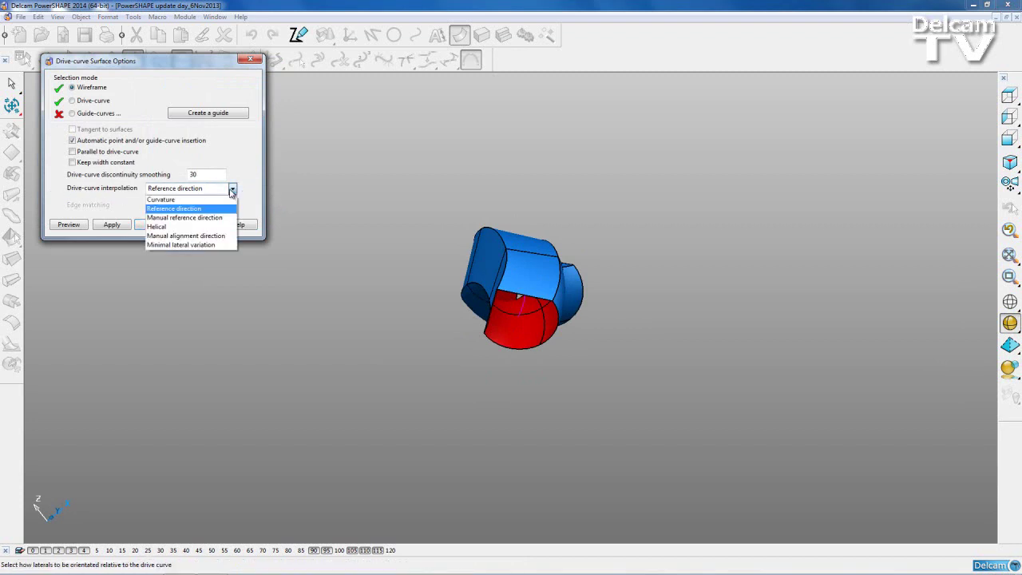
pyautogui.click(199, 246)
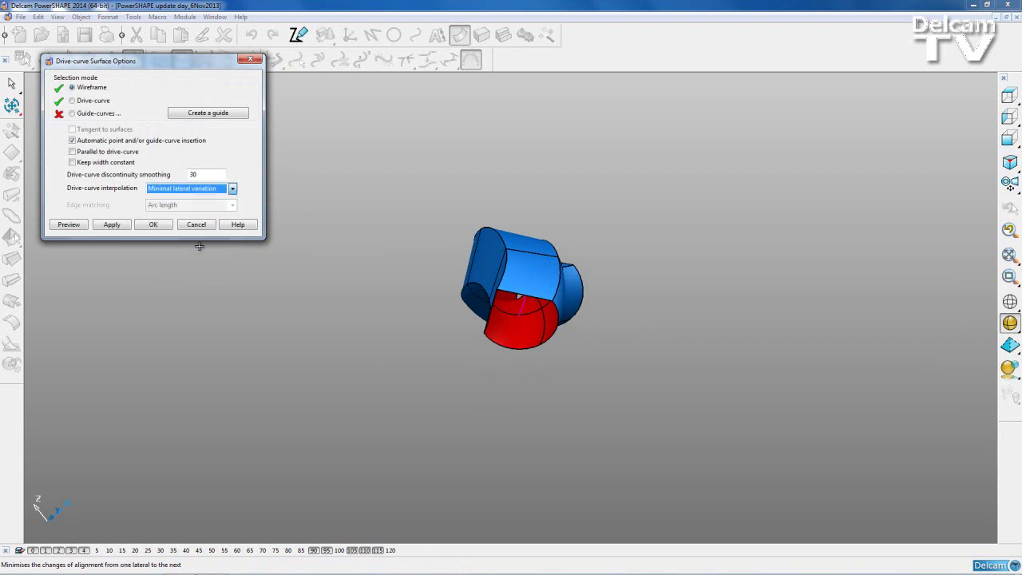
pyautogui.click(70, 224)
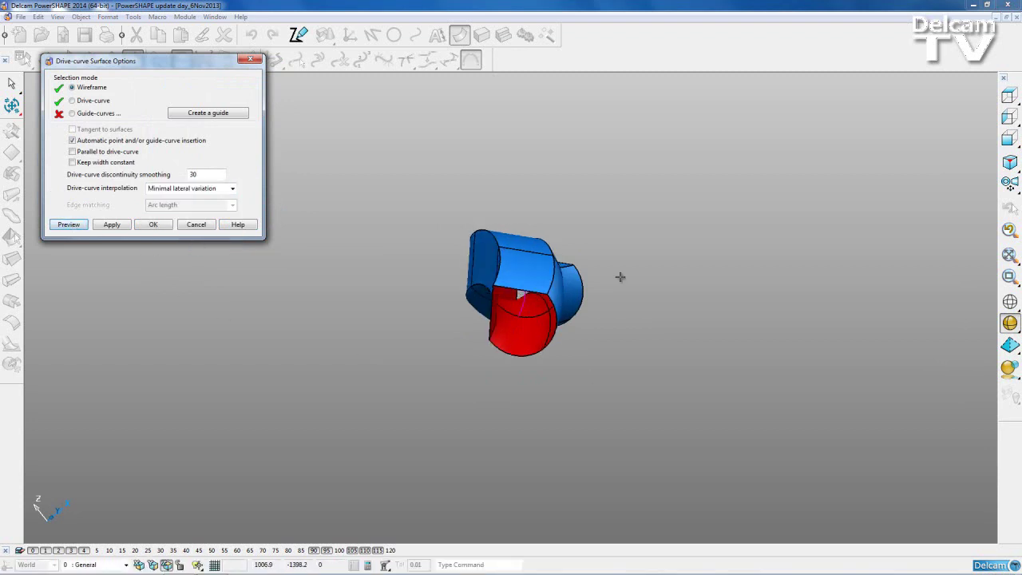
pyautogui.moveTo(520, 273); pyautogui.dragTo(511, 295, button='middle')
pyautogui.click(152, 225)
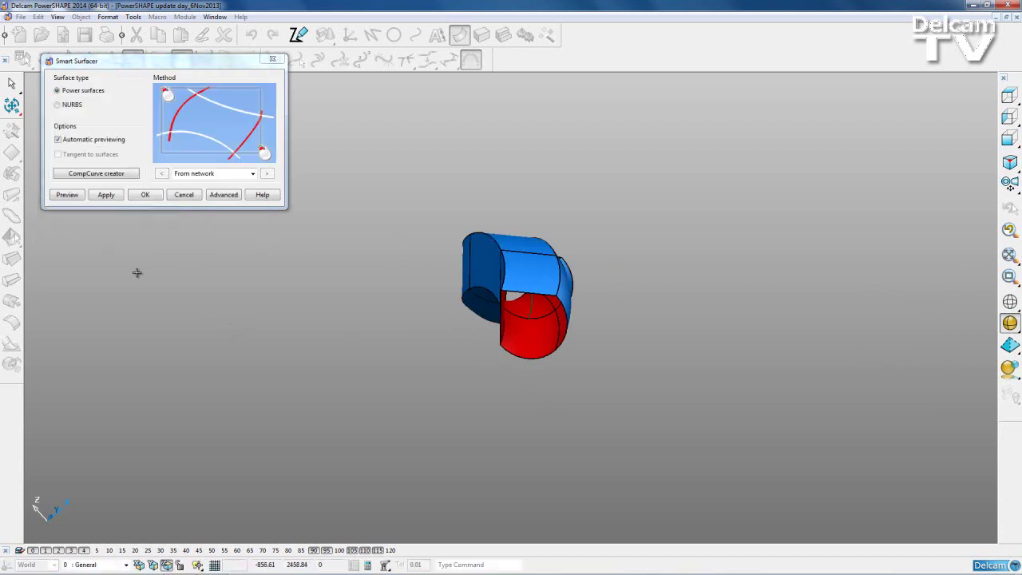
# Step: Delete the finished drive-curve surface together with its wireframe, and display level 120
pyautogui.click(145, 195)
pyautogui.moveTo(264, 182); pyautogui.dragTo(656, 373)
pyautogui.press('Delete')
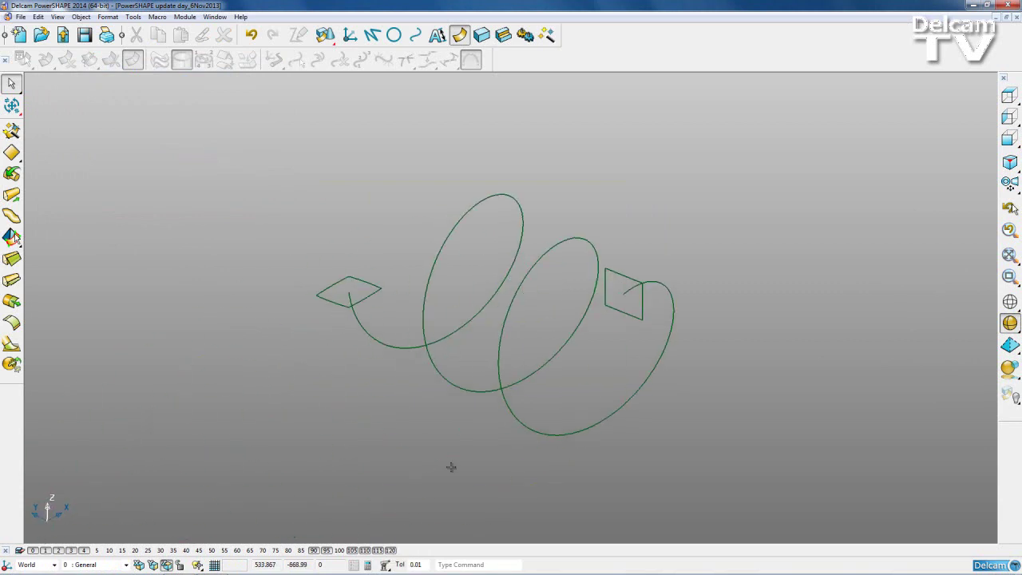
# Step: Create a drive-curve surface from the helix and the two square end profiles with the default Smart Surfacer options
pyautogui.moveTo(423, 149); pyautogui.dragTo(524, 252, button='middle')
pyautogui.moveTo(322, 127); pyautogui.dragTo(674, 490)
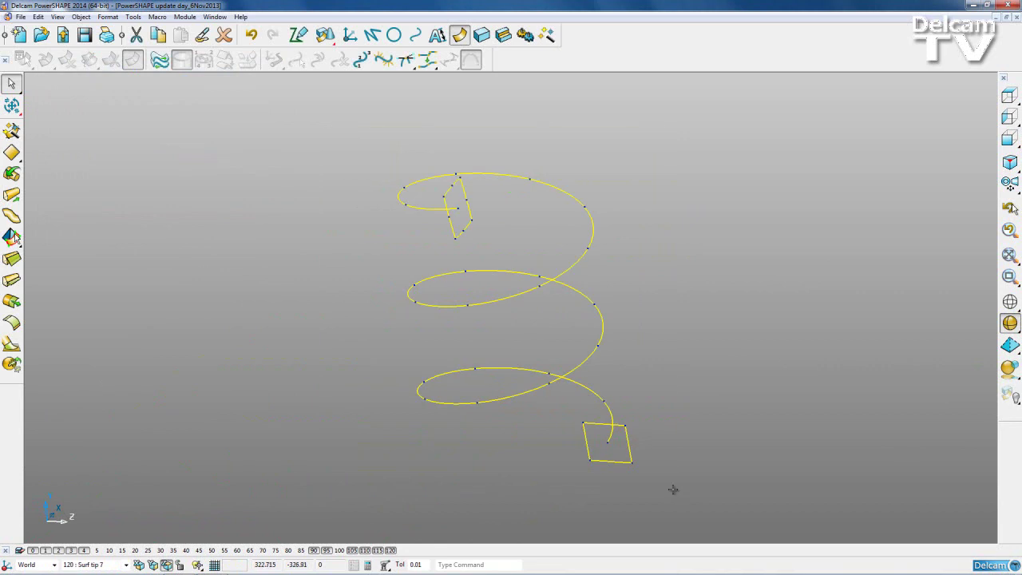
pyautogui.click(12, 131)
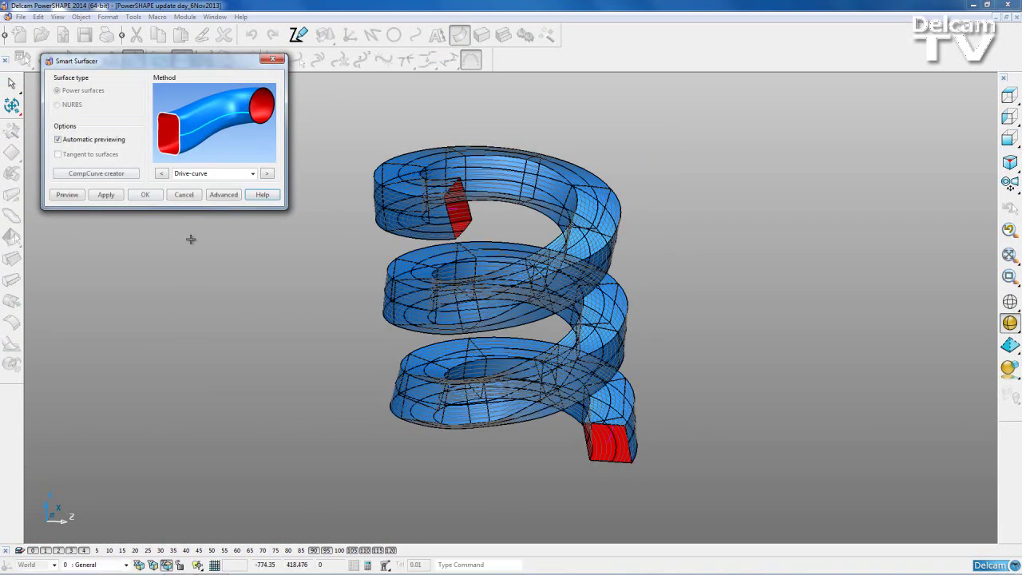
pyautogui.click(143, 196)
pyautogui.click(210, 326)
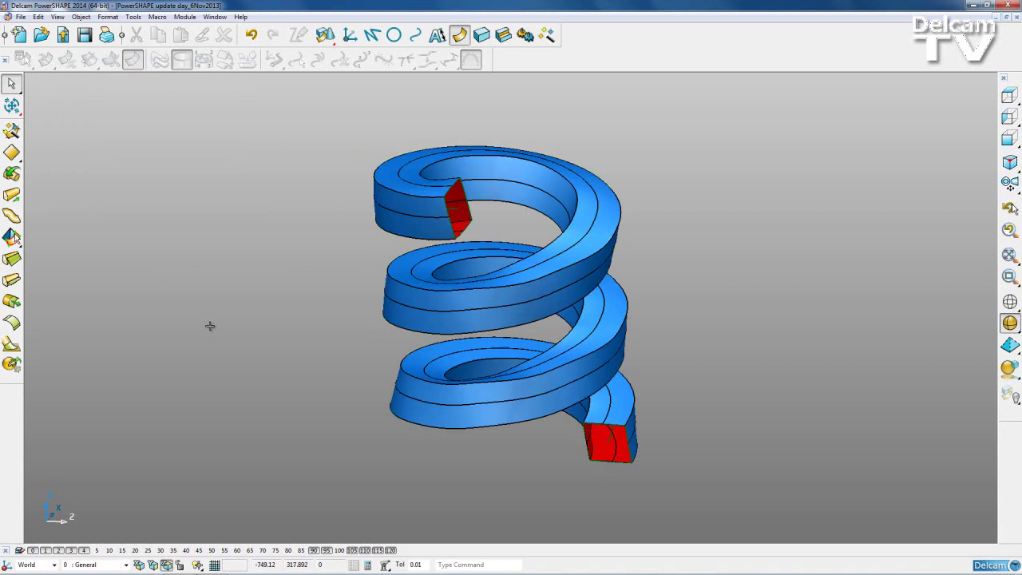
# Step: Examine the spiral surface from another angle and close up on a middle coil, checking how the section tilts and twists
pyautogui.scroll(2, 210, 326)
pyautogui.moveTo(624, 466); pyautogui.dragTo(439, 411, button='middle')
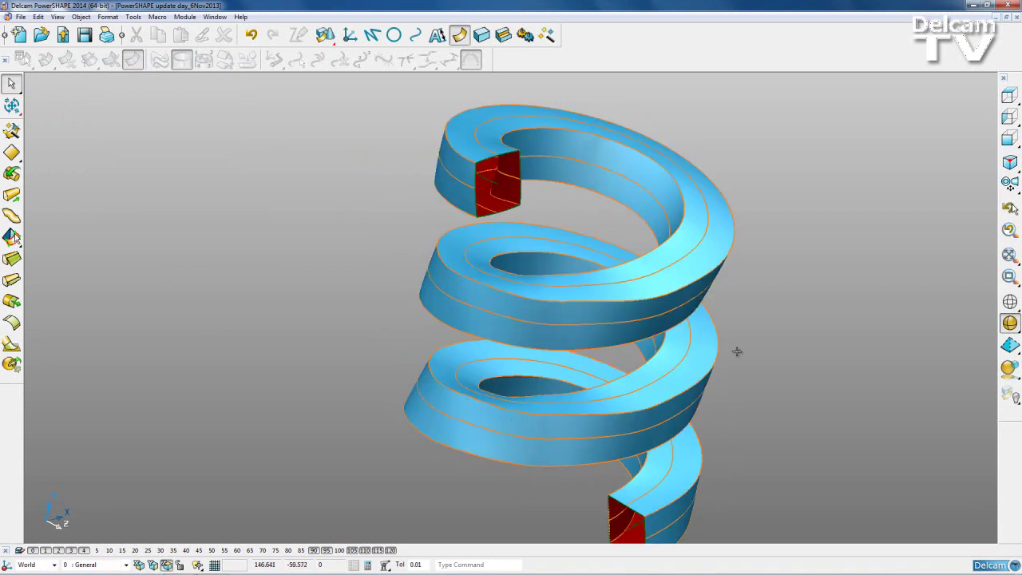
pyautogui.moveTo(647, 396); pyautogui.dragTo(626, 258, button='middle')
pyautogui.moveTo(383, 351); pyautogui.dragTo(585, 452)
pyautogui.moveTo(597, 344); pyautogui.dragTo(756, 360, button='middle')
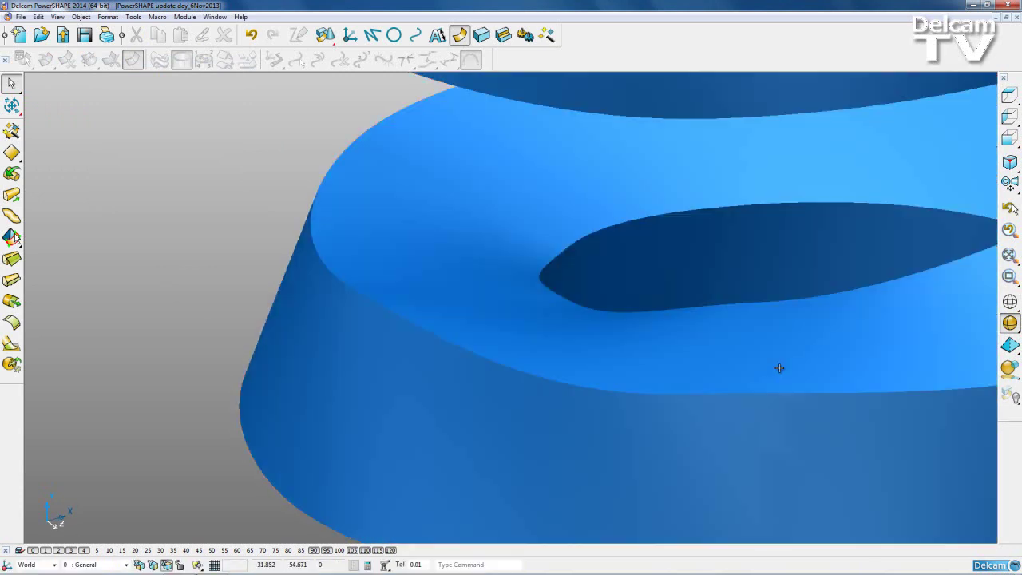
pyautogui.moveTo(780, 367); pyautogui.dragTo(793, 351, button='middle')
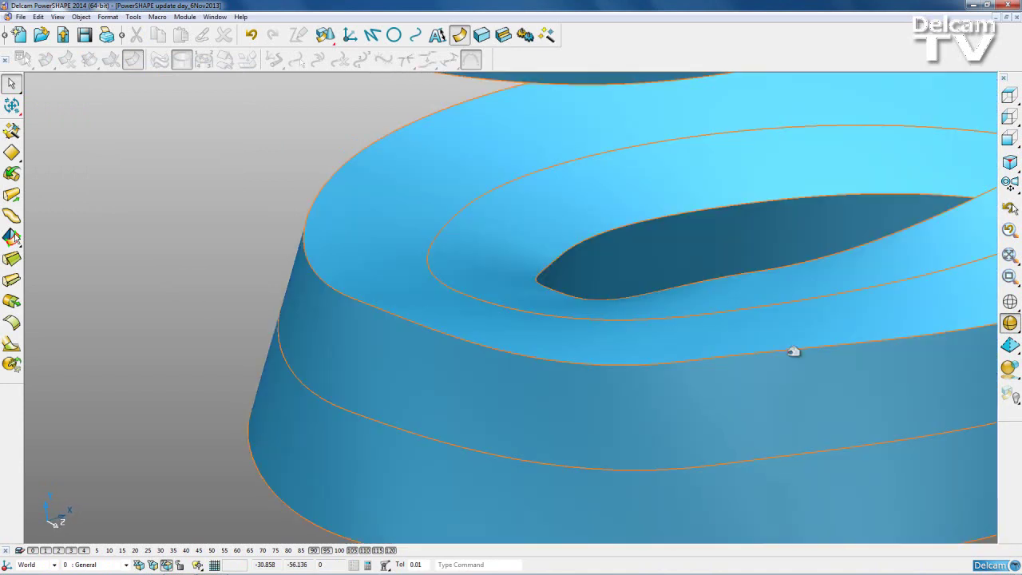
pyautogui.hotkey('ctrl', 'r')
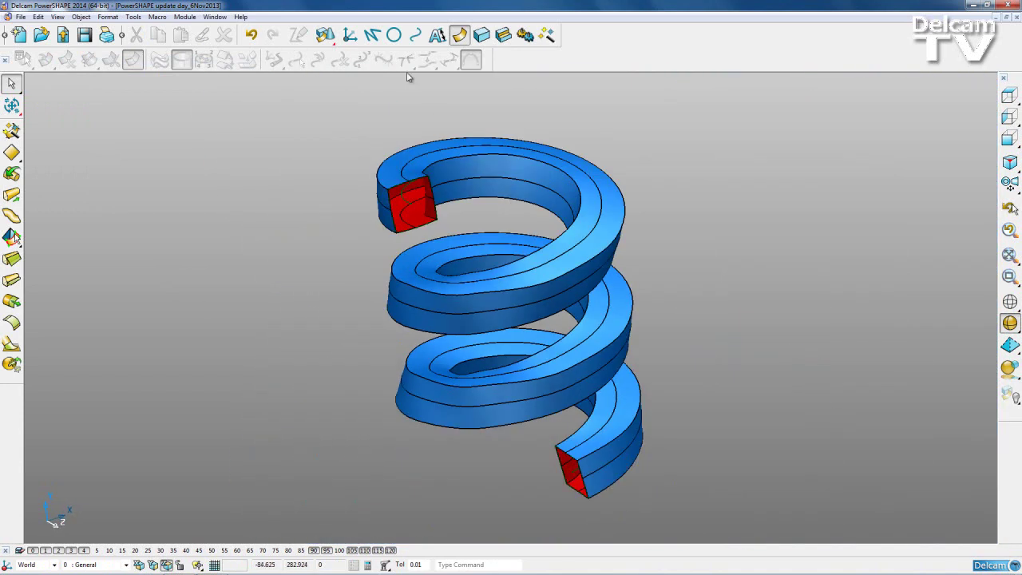
# Step: Undo the spiral surface and generate a new drive-curve preview from the helix and both square profiles
pyautogui.click(252, 34)
pyautogui.moveTo(291, 137); pyautogui.dragTo(706, 507)
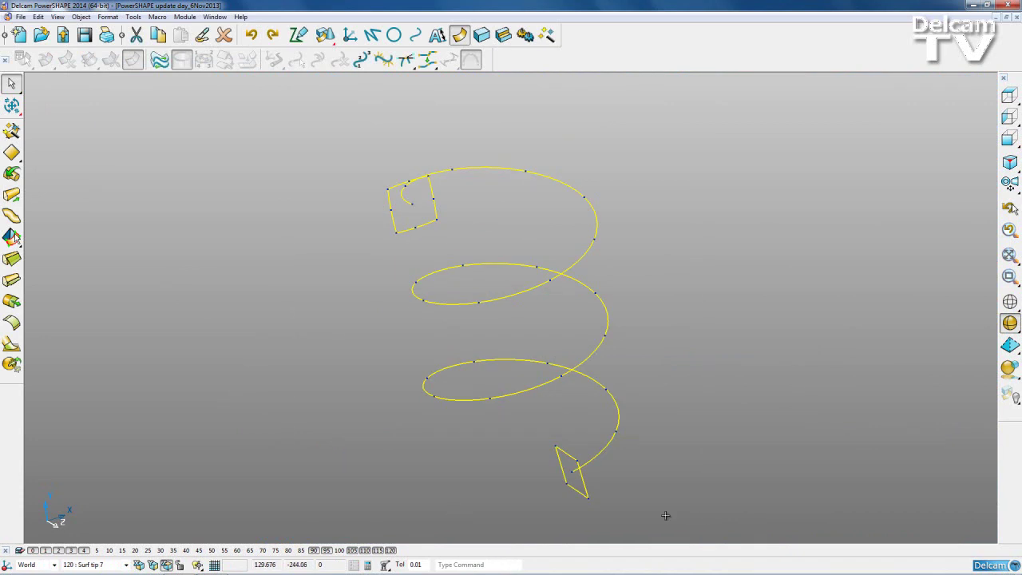
pyautogui.click(11, 130)
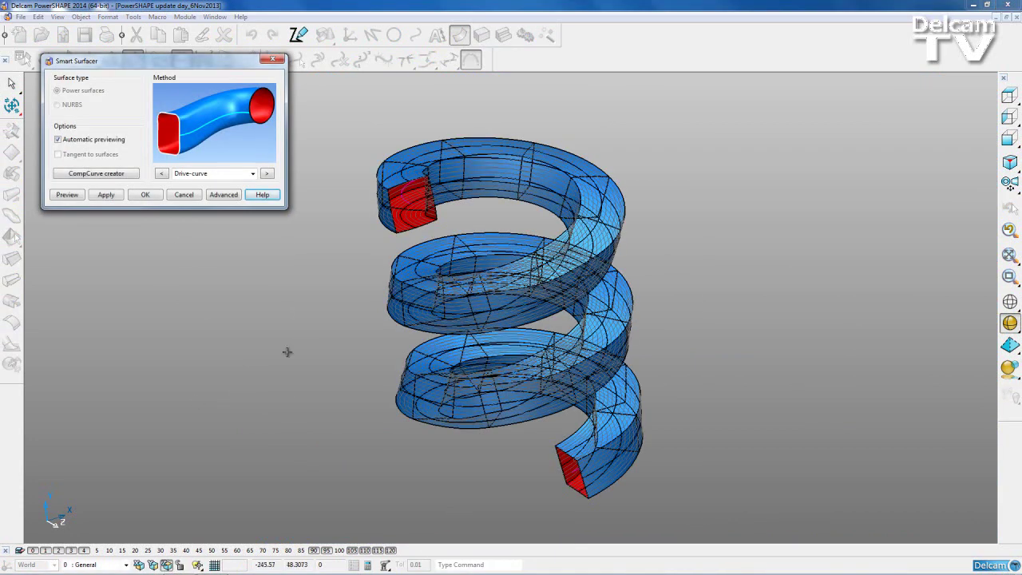
# Step: Set the drive-curve interpolation to Helical, check the updated preview, and create the spiral surface
pyautogui.click(224, 194)
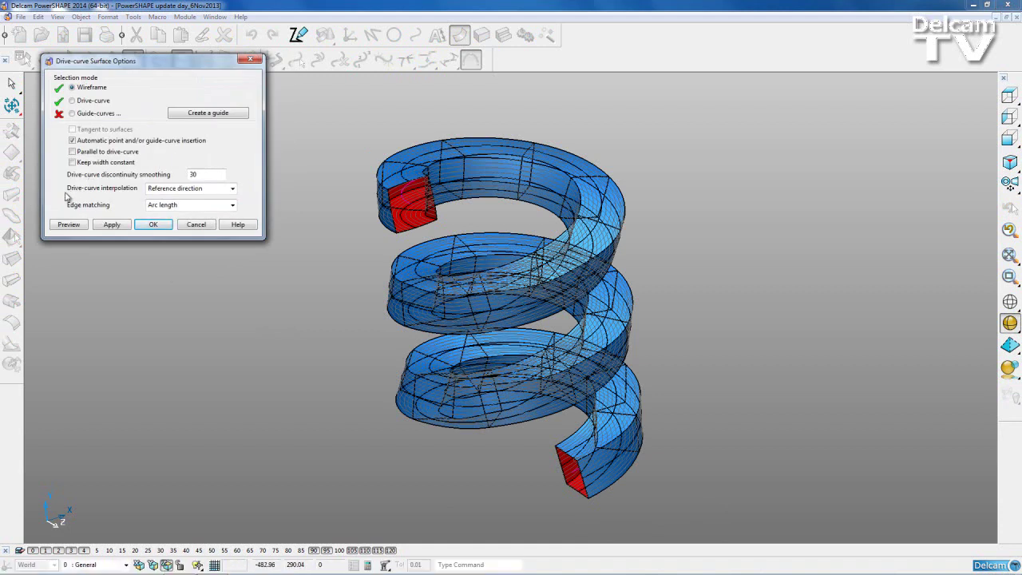
pyautogui.click(206, 189)
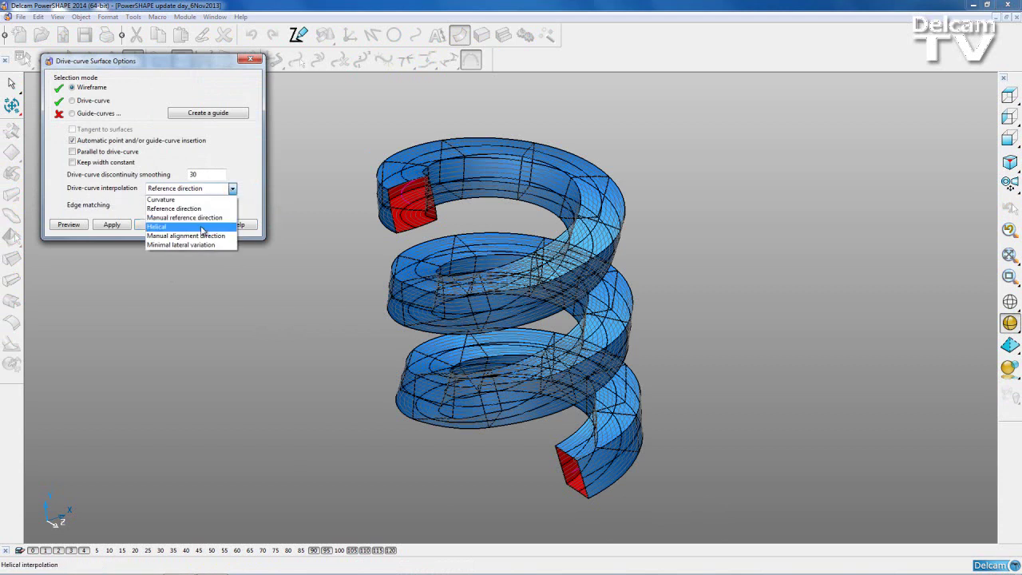
pyautogui.click(204, 227)
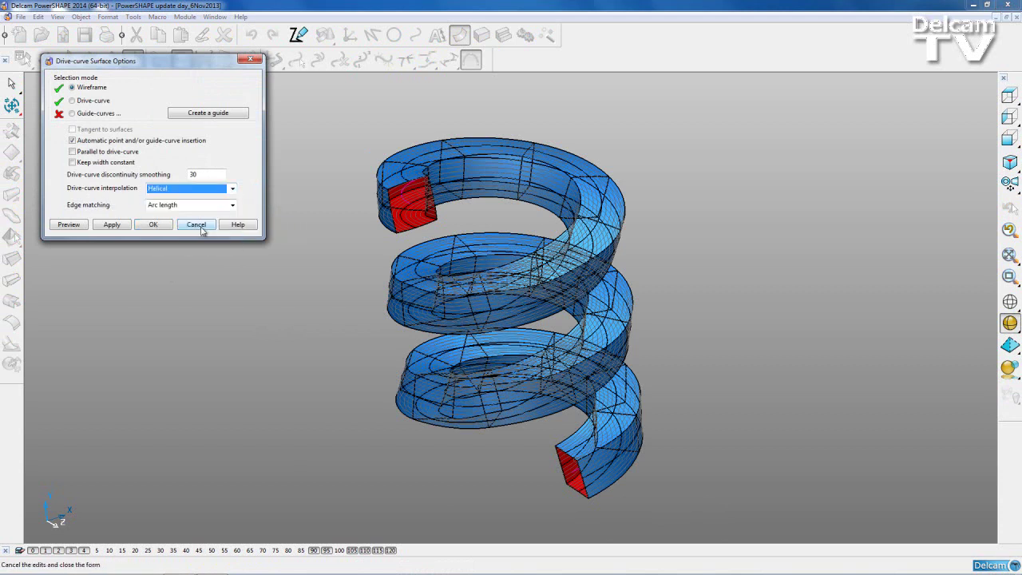
pyautogui.click(68, 224)
pyautogui.moveTo(200, 319); pyautogui.dragTo(295, 361, button='middle')
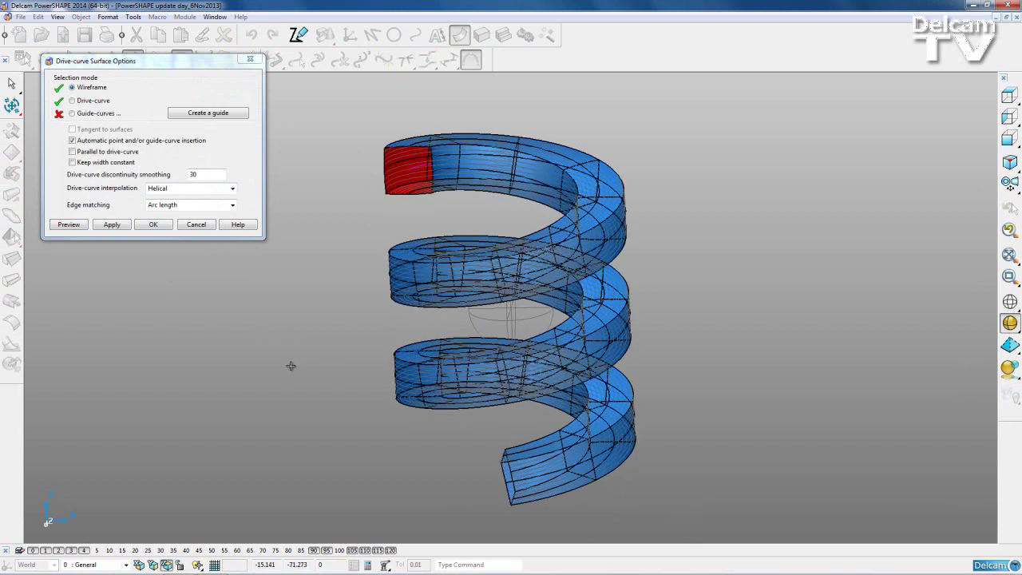
pyautogui.click(618, 189)
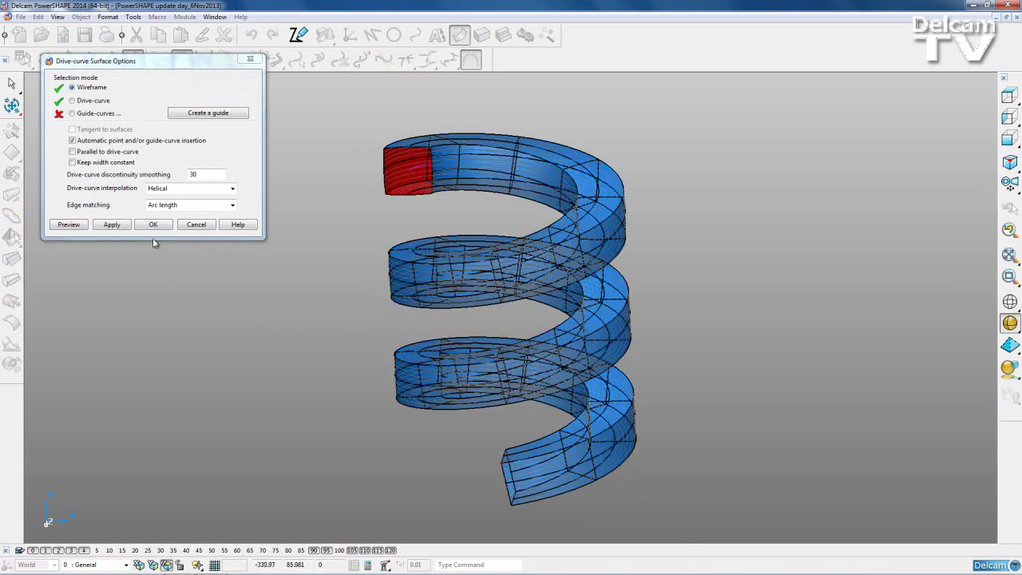
pyautogui.click(146, 225)
pyautogui.click(146, 195)
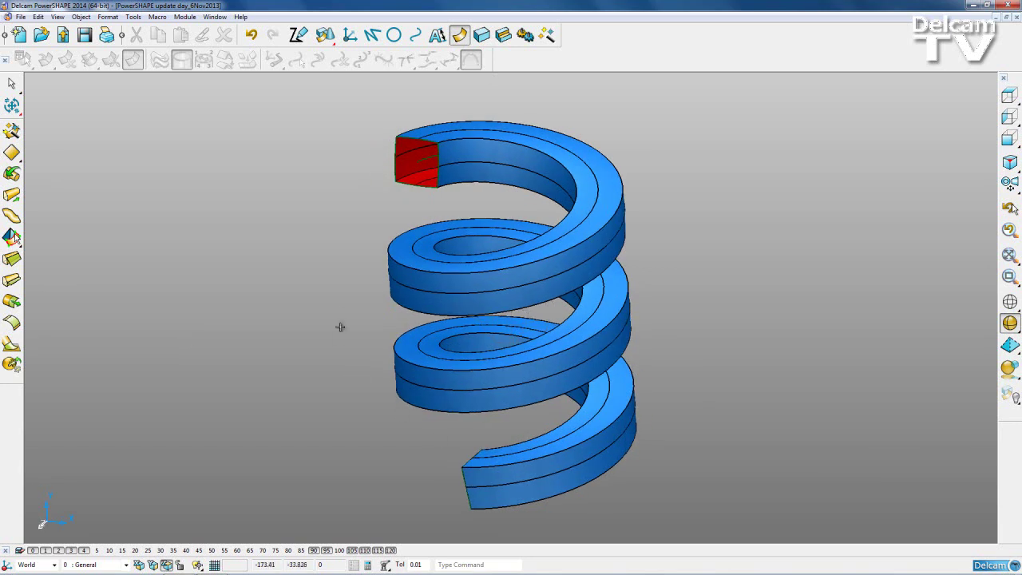
# Step: Examine a middle coil of the Helical-interpolated surface close up, checking the section's orientation along the helix
pyautogui.moveTo(341, 312); pyautogui.dragTo(503, 394)
pyautogui.moveTo(724, 362)
pyautogui.mouseDown(button='middle')
pyautogui.moveTo(583, 392)
pyautogui.moveTo(597, 373)
pyautogui.mouseUp(button='middle')
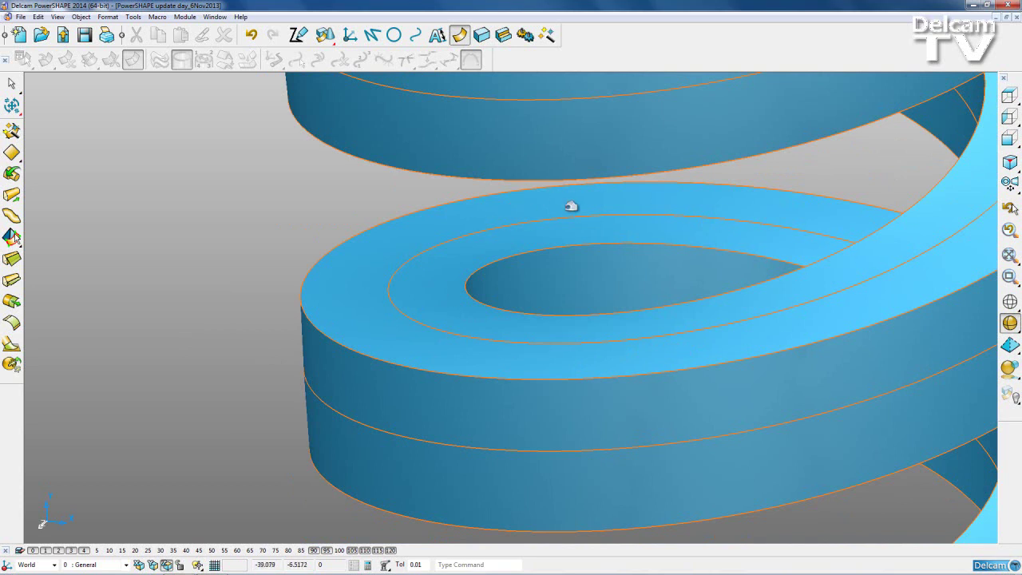
pyautogui.hotkey('ctrl', 'r')
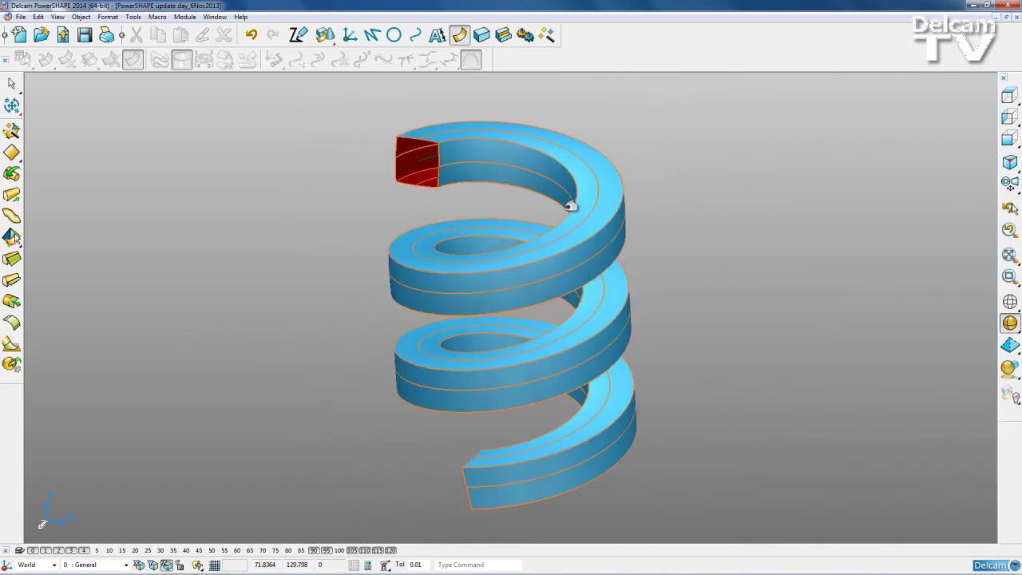